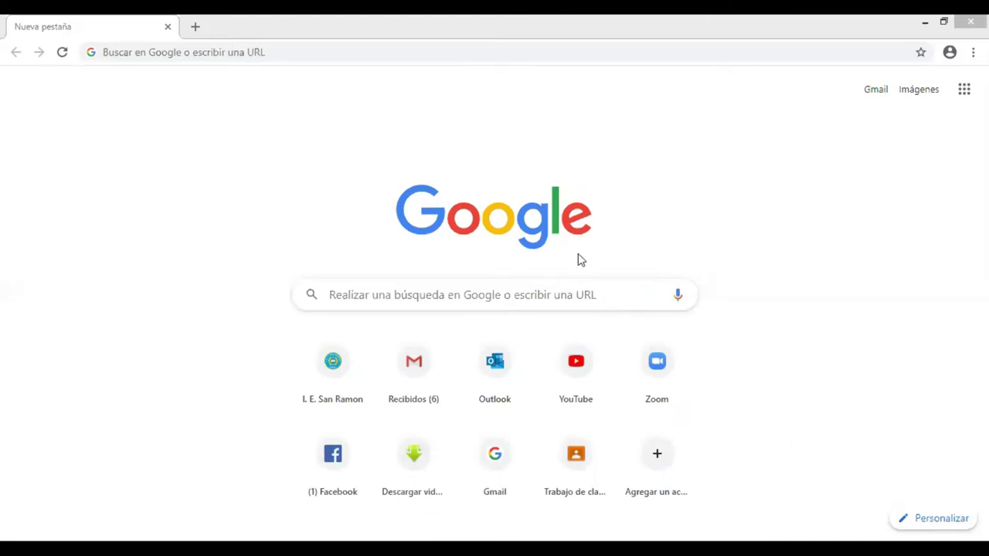
# Search Google for 'classroom' and open the Google Classroom sign-in result
pyautogui.click(389, 294)
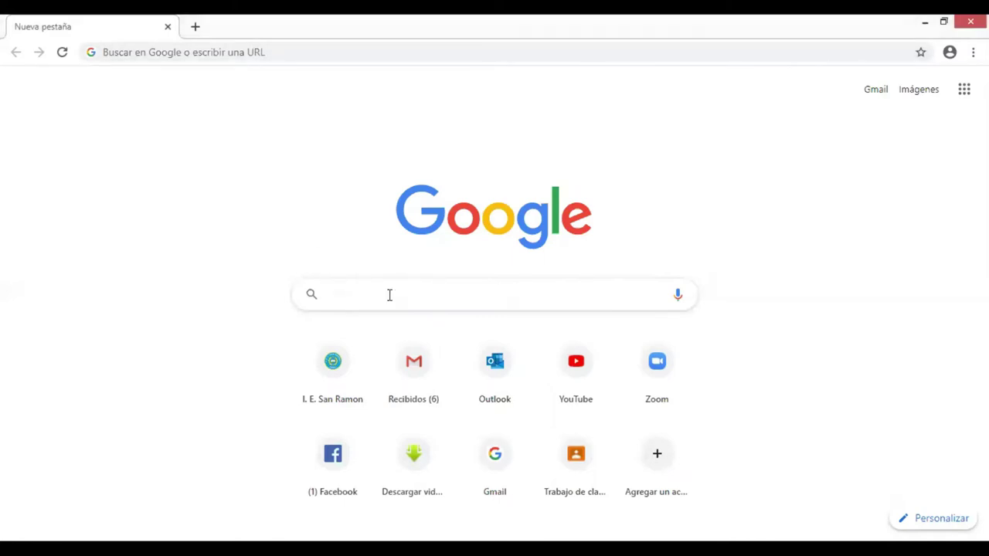
pyautogui.write('class')
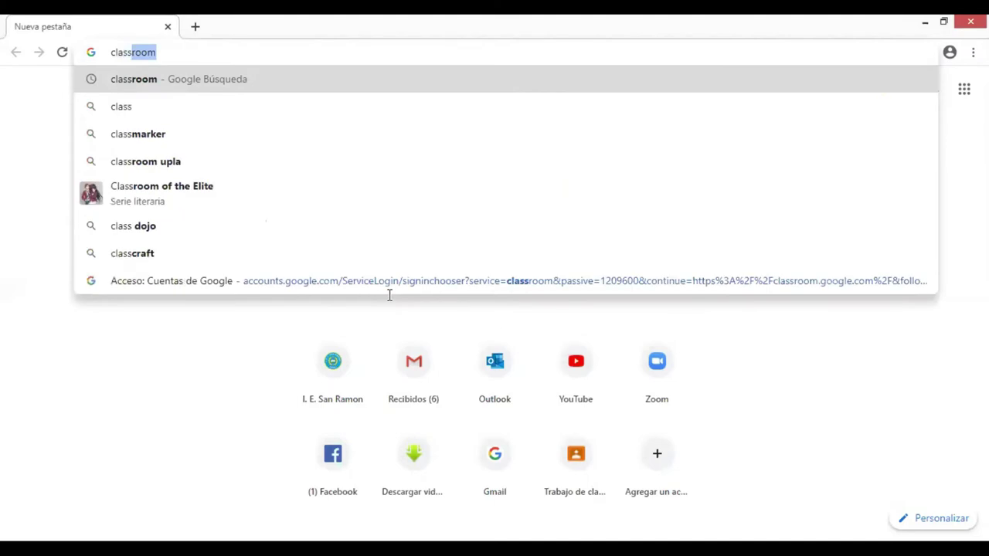
pyautogui.write('room')
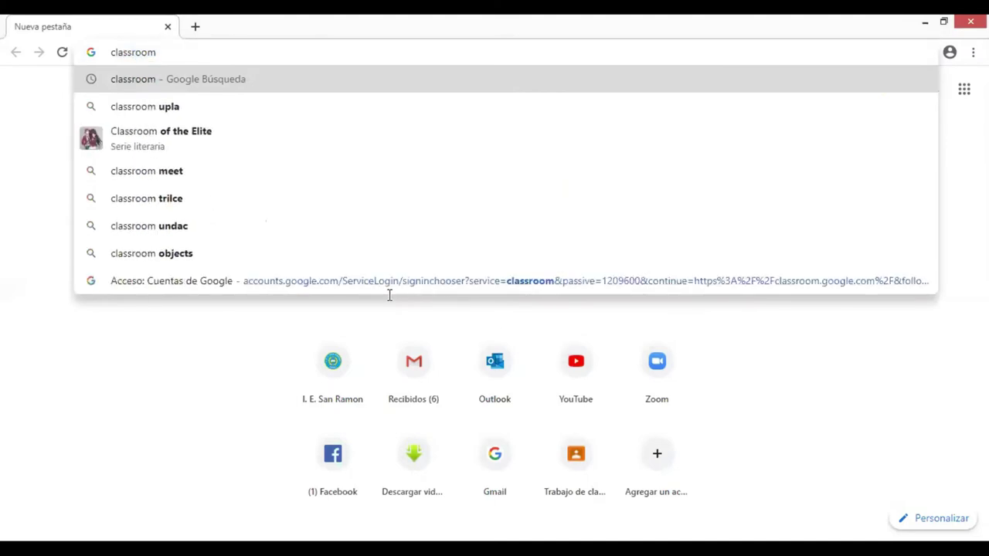
pyautogui.press('Return')
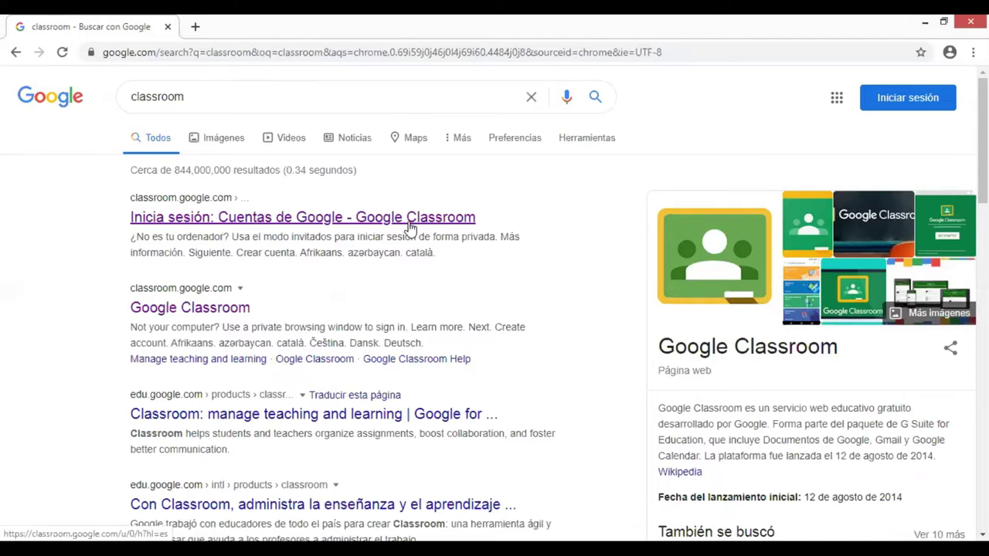
pyautogui.click(310, 222)
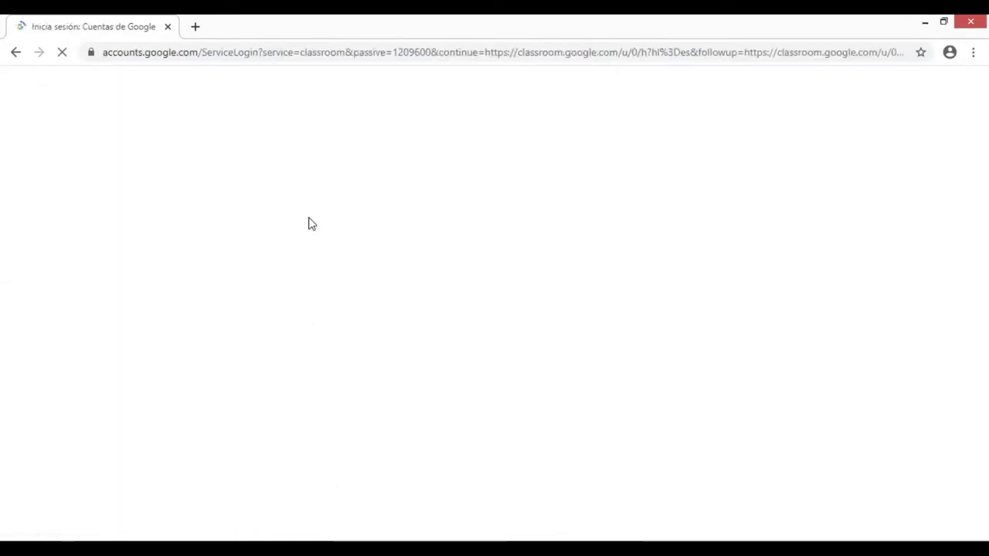
# Replace the saved email with the student's school email address and continue
pyautogui.click(501, 280)
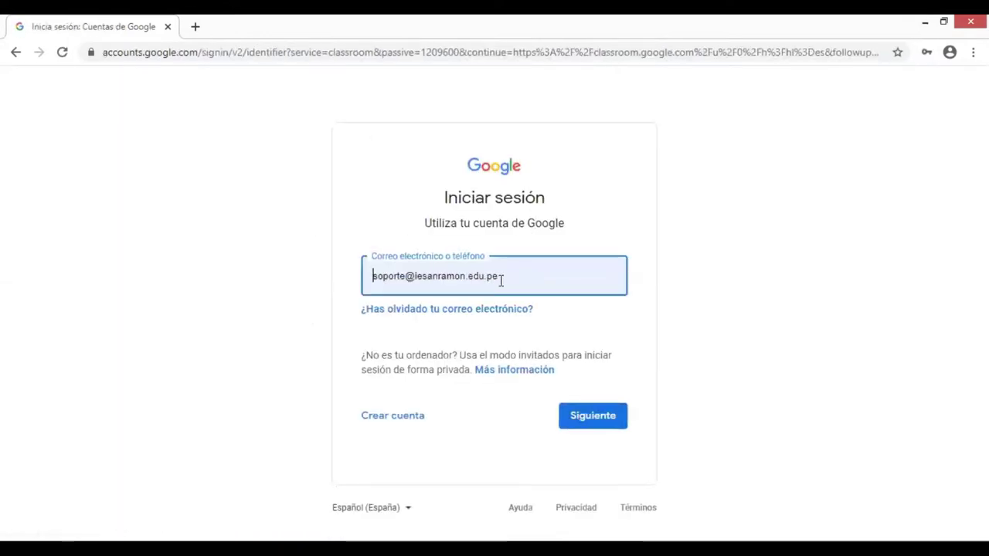
pyautogui.moveTo(523, 280); pyautogui.dragTo(359, 286)
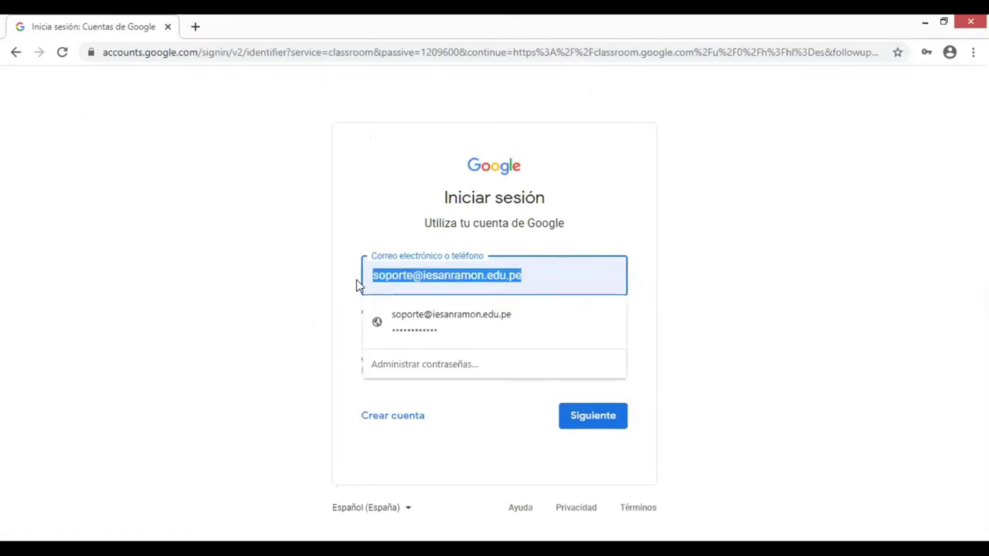
pyautogui.press('BackSpace')
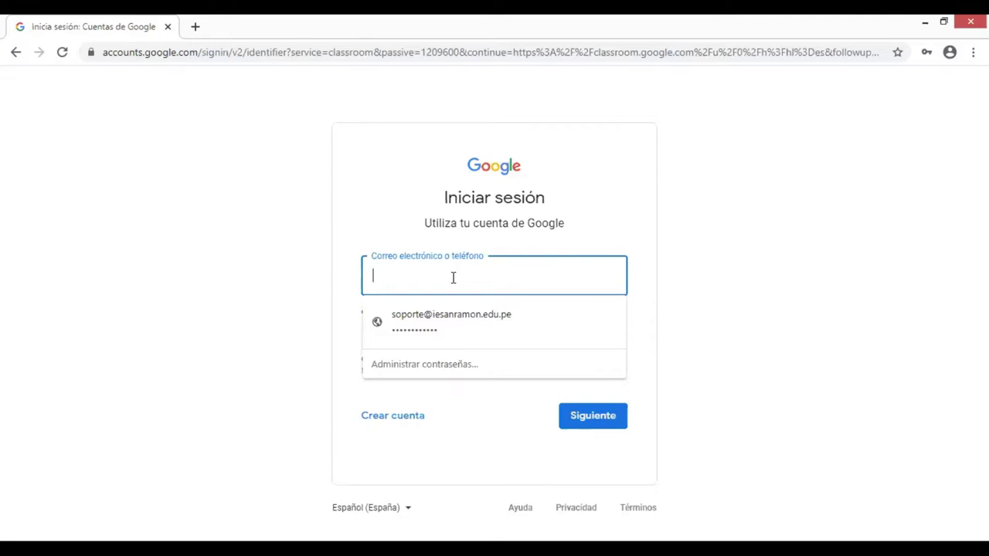
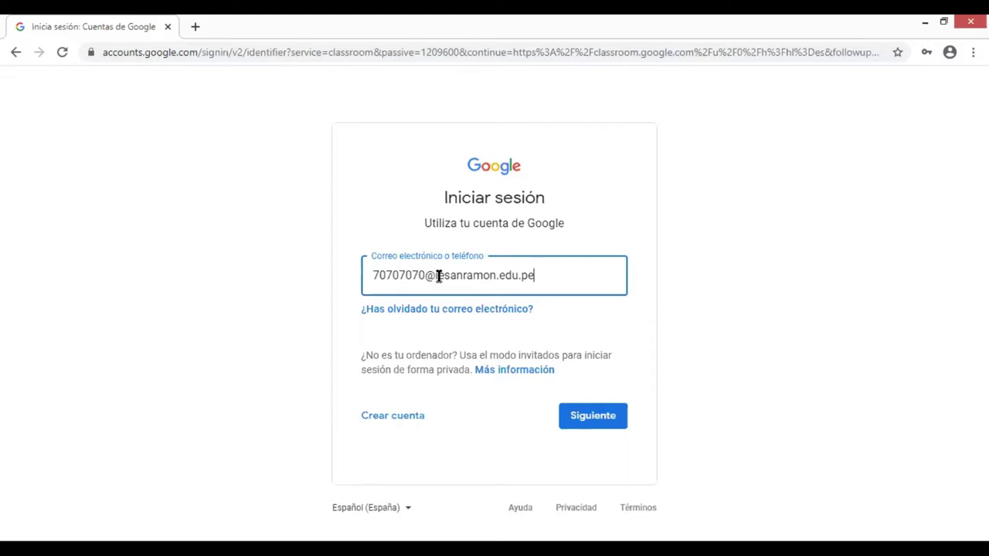
pyautogui.click(599, 419)
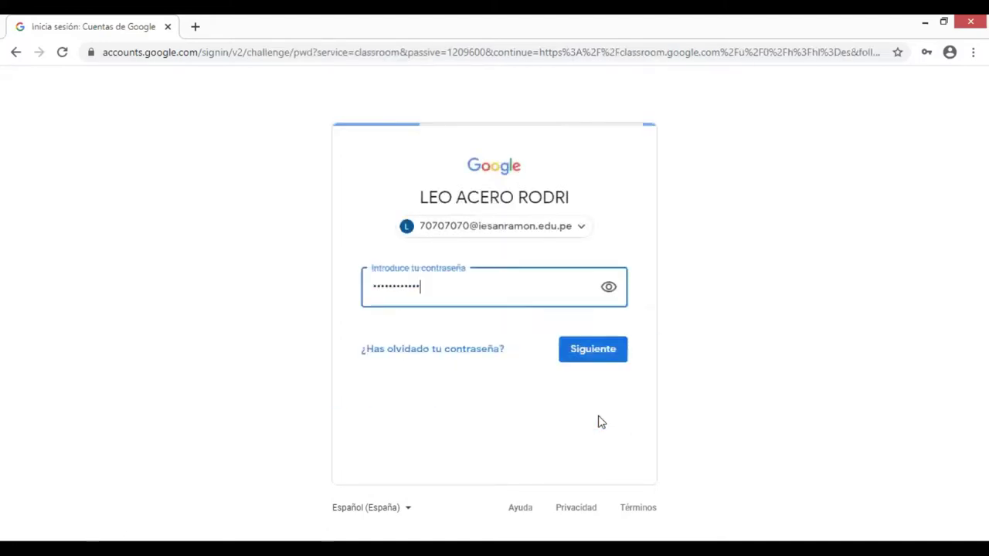
# Paste the student's password over the autofilled one, sign in, and dismiss the save-password offer
pyautogui.moveTo(432, 285); pyautogui.dragTo(276, 283)
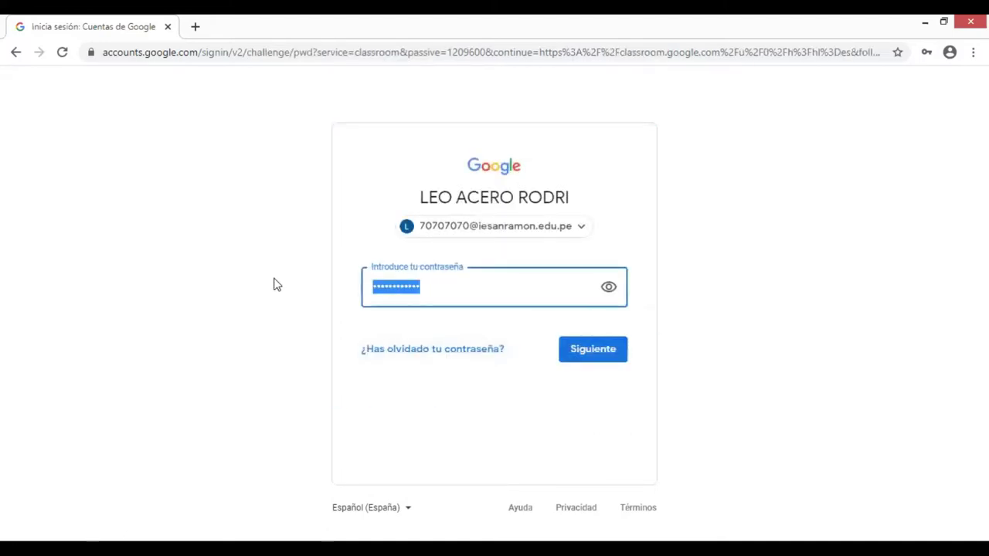
pyautogui.hotkey('ctrl', 'v')
pyautogui.click(599, 351)
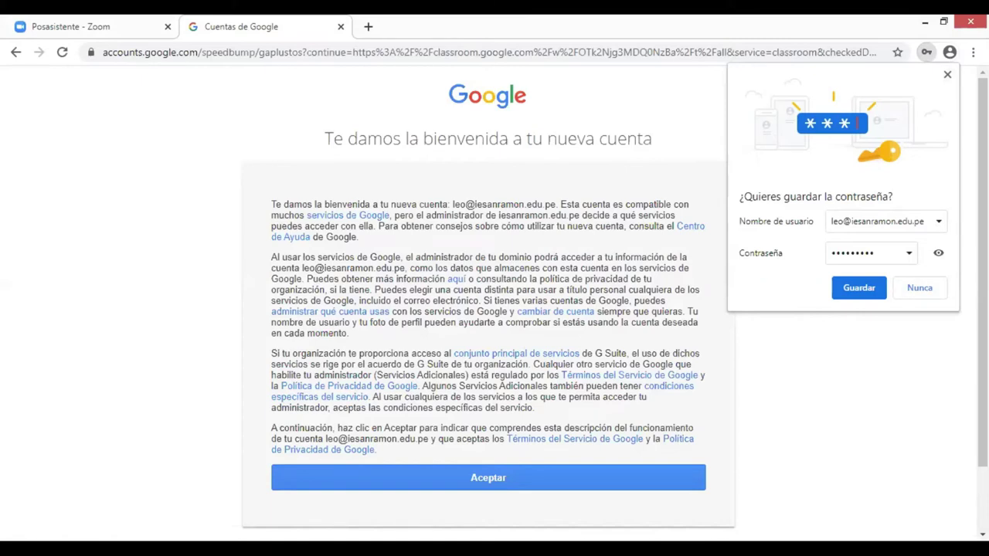
pyautogui.click(947, 77)
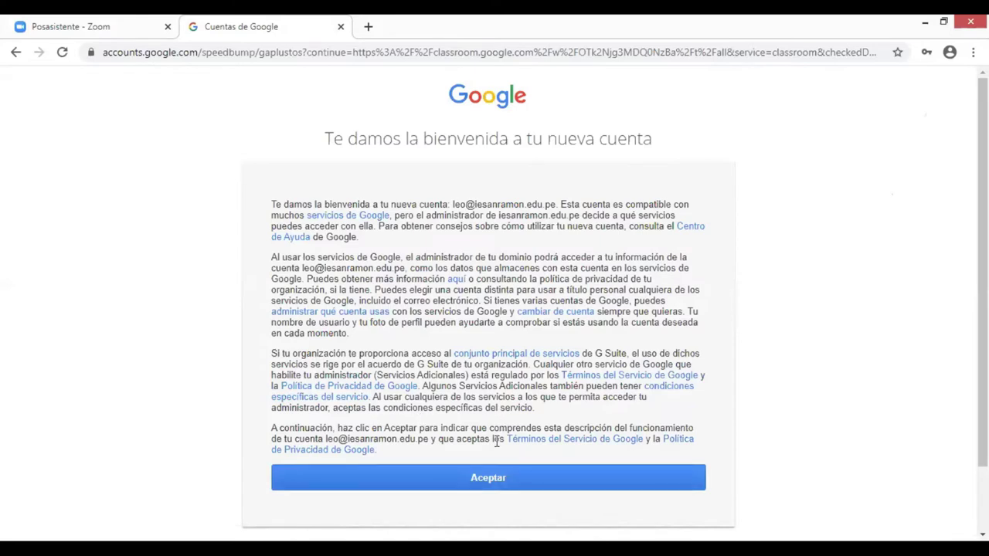
# Accept the new account, continue, choose Soy alumno and join 5D-Educación para el Trabajo PRUEBA
pyautogui.click(488, 477)
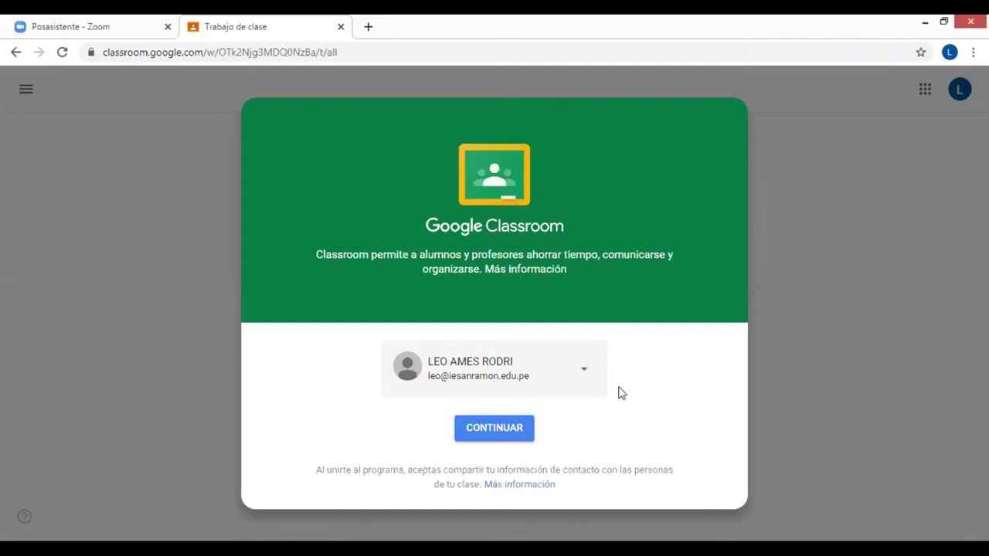
pyautogui.click(492, 434)
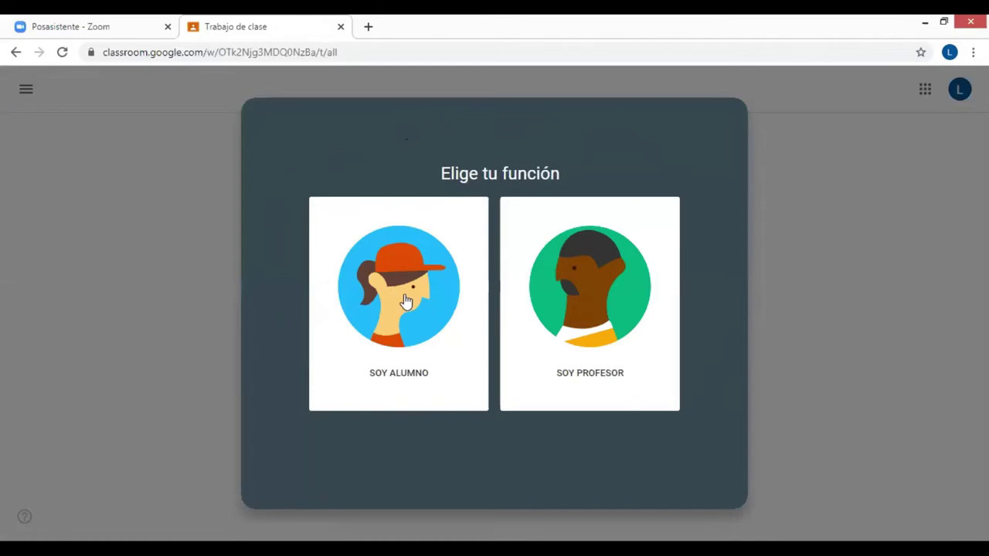
pyautogui.click(406, 300)
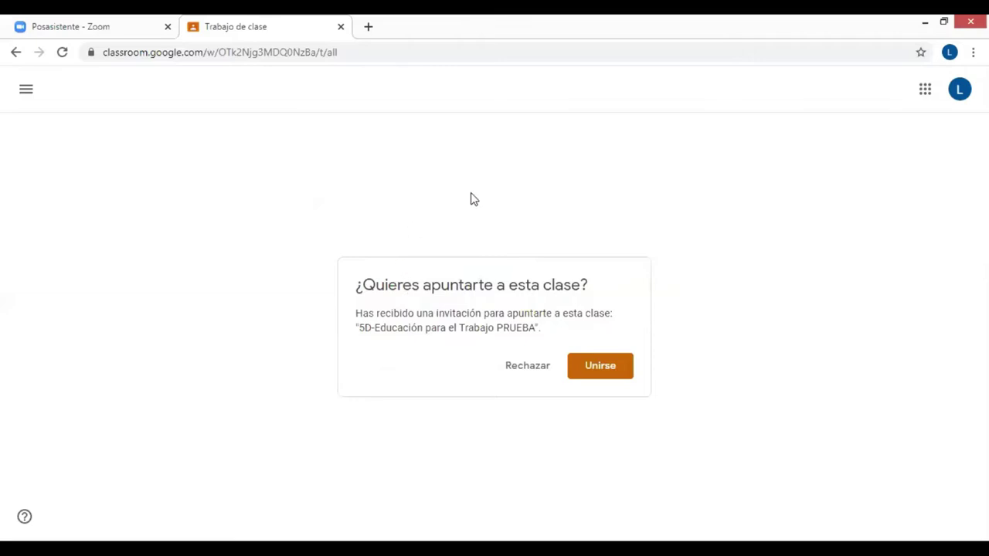
pyautogui.click(601, 369)
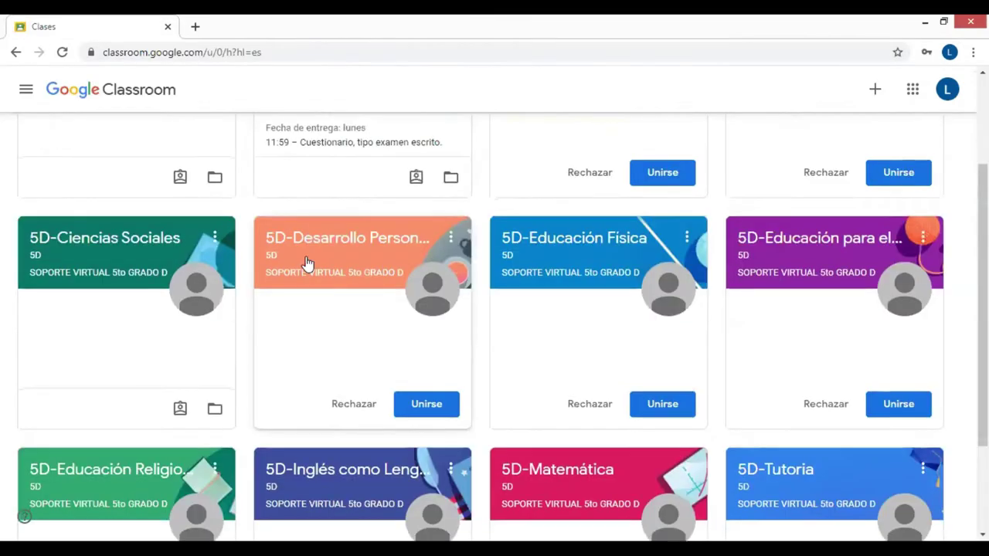
pyautogui.scroll(-2, 306, 264)
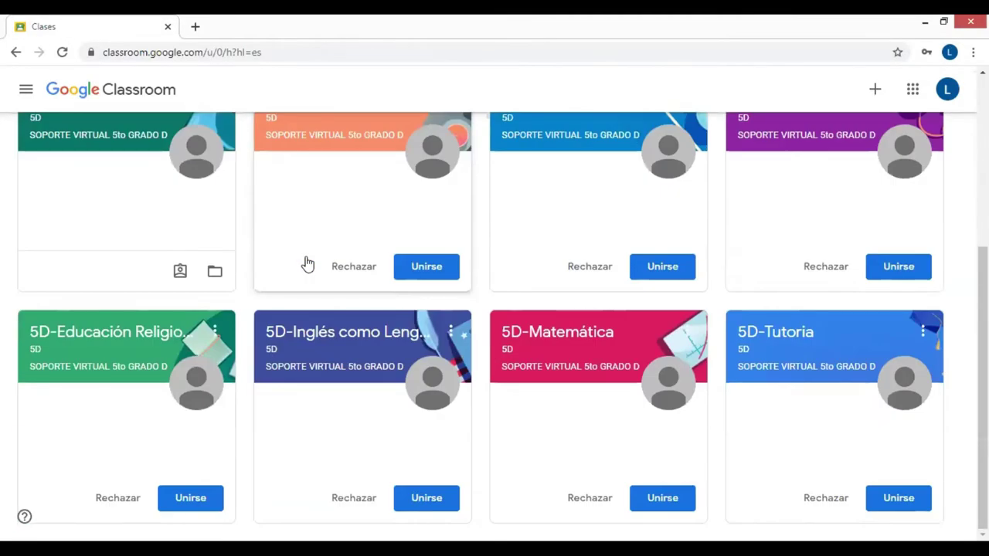
# Accept the pending class invitation and join the 5D-Educación Física class
pyautogui.scroll(4, 307, 265)
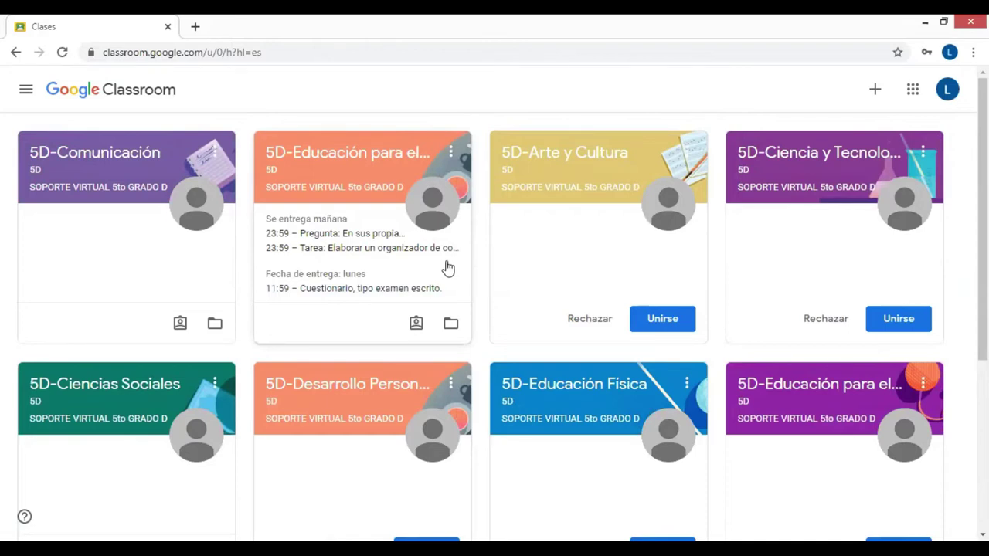
pyautogui.scroll(-4, 450, 271)
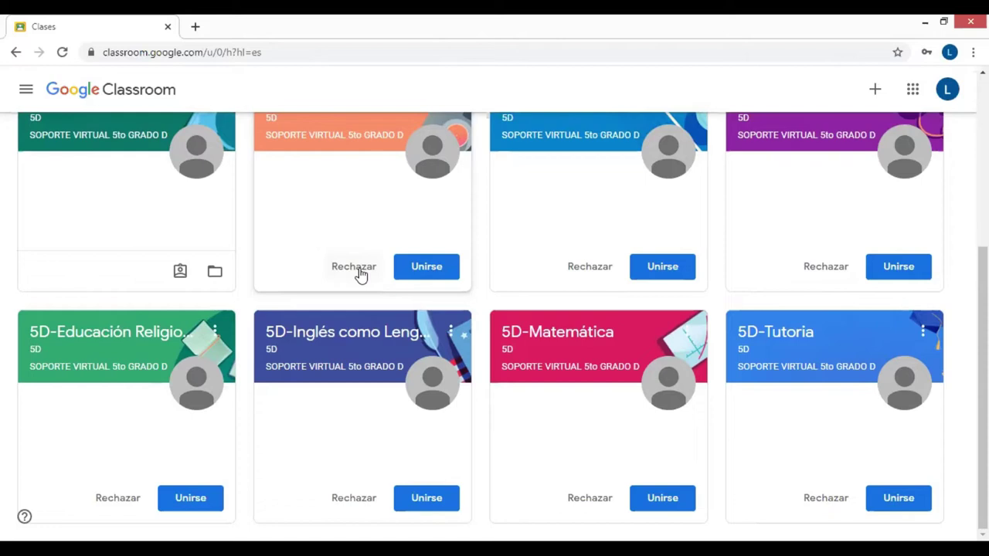
pyautogui.click(435, 271)
pyautogui.click(669, 267)
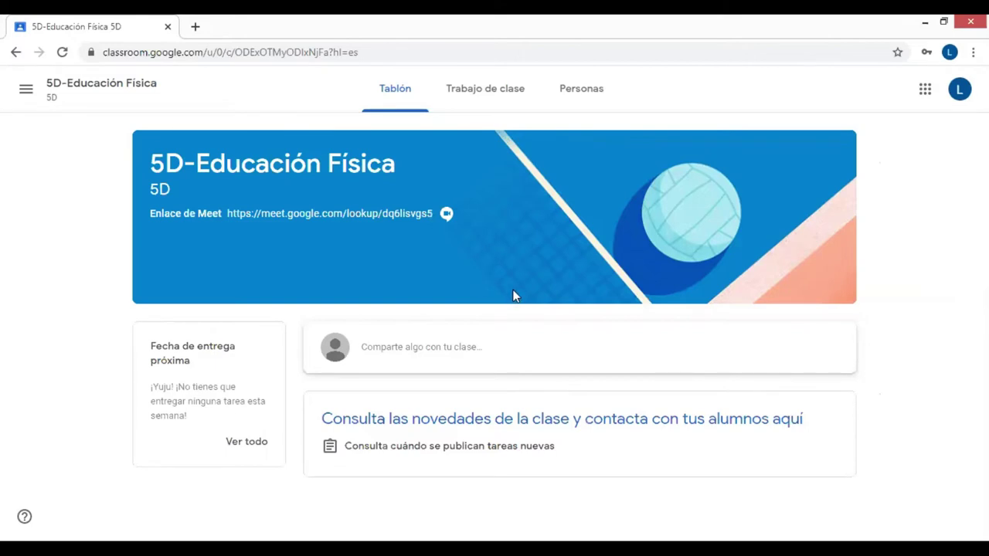
pyautogui.click(26, 94)
# Check the Calendario of due work, then return to Clases and open 5D-Educación para el Trabajo PRUEBA
pyautogui.click(61, 96)
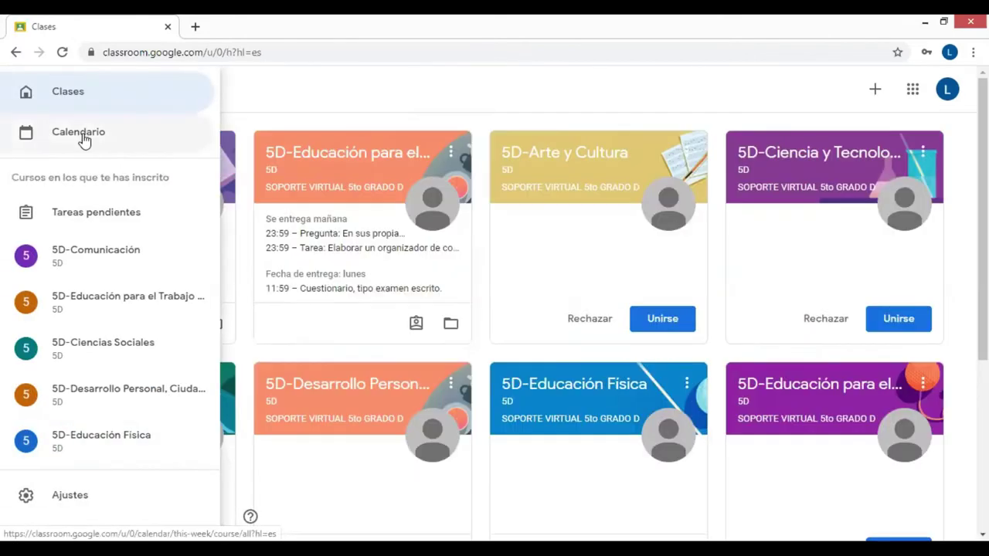
pyautogui.click(79, 133)
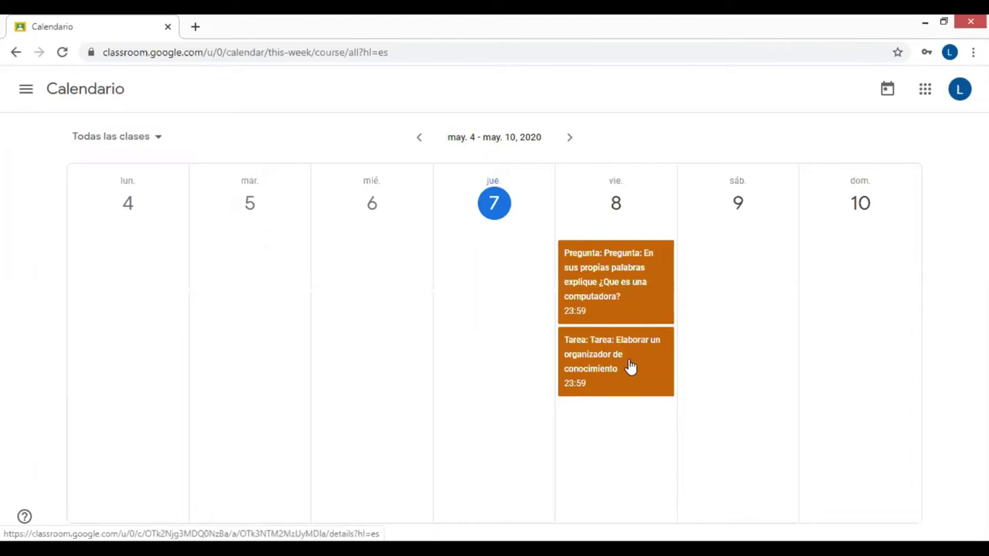
pyautogui.click(26, 91)
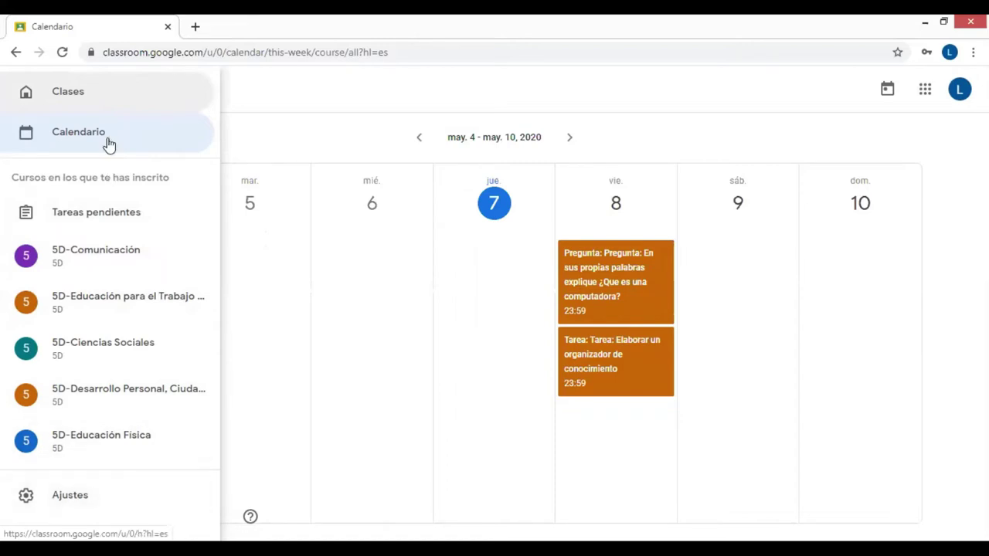
pyautogui.click(92, 95)
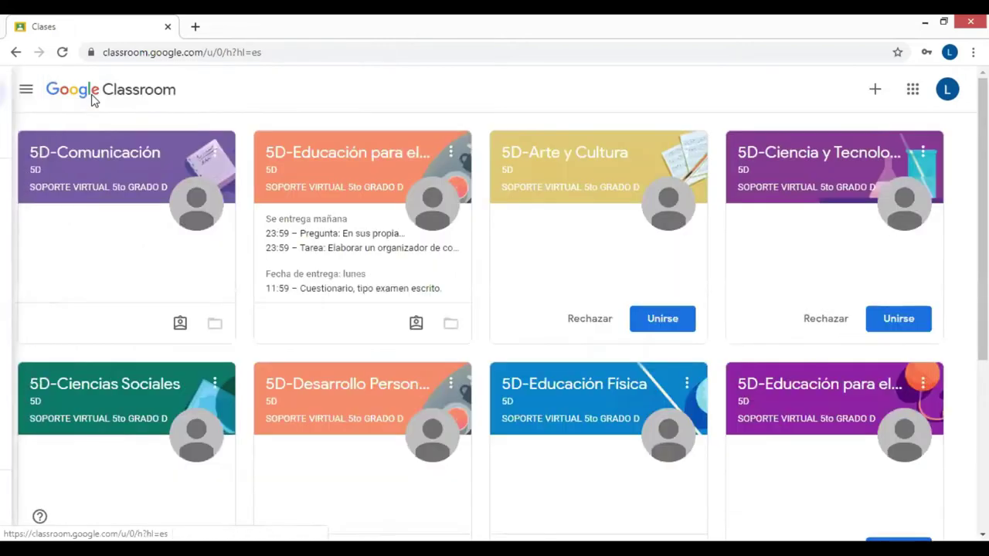
pyautogui.click(336, 160)
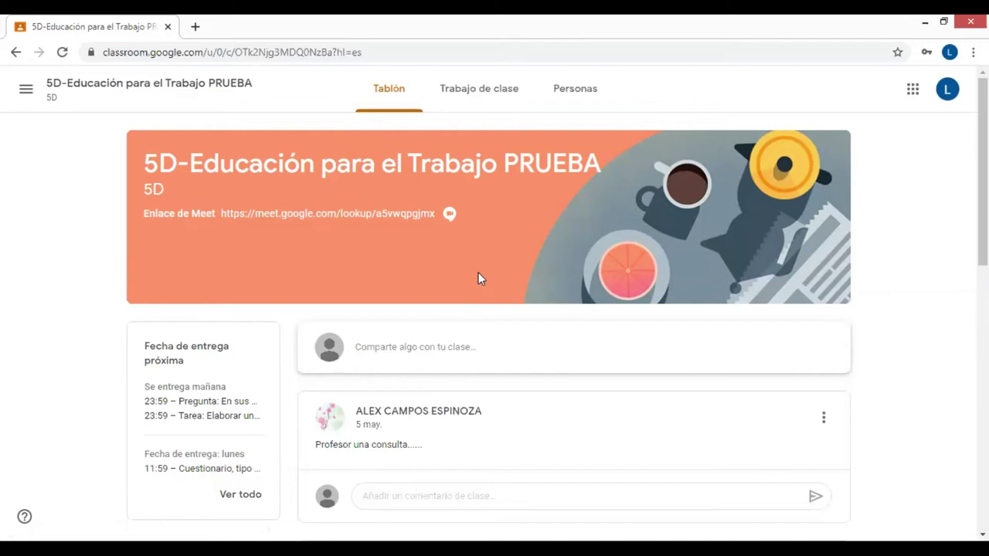
pyautogui.scroll(-2, 479, 278)
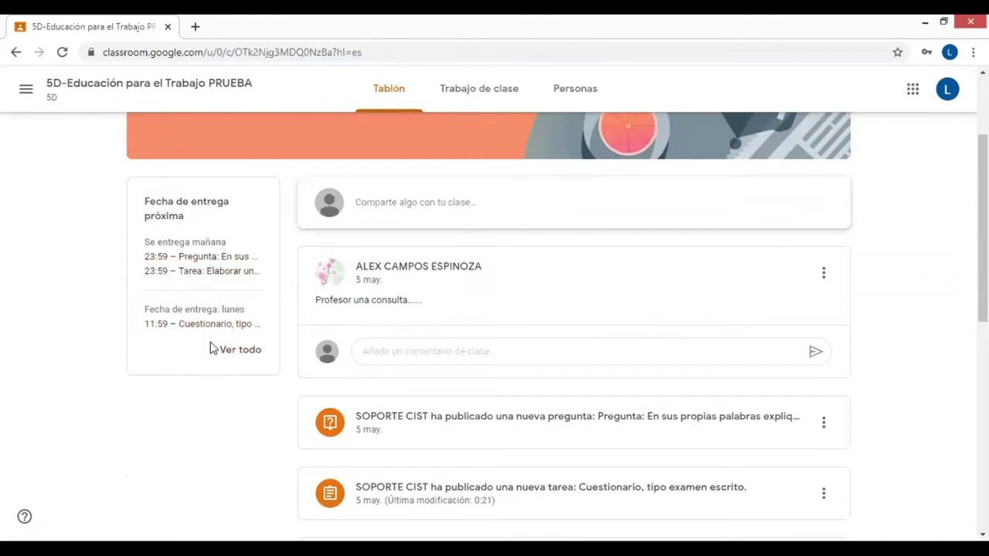
pyautogui.scroll(-1, 536, 318)
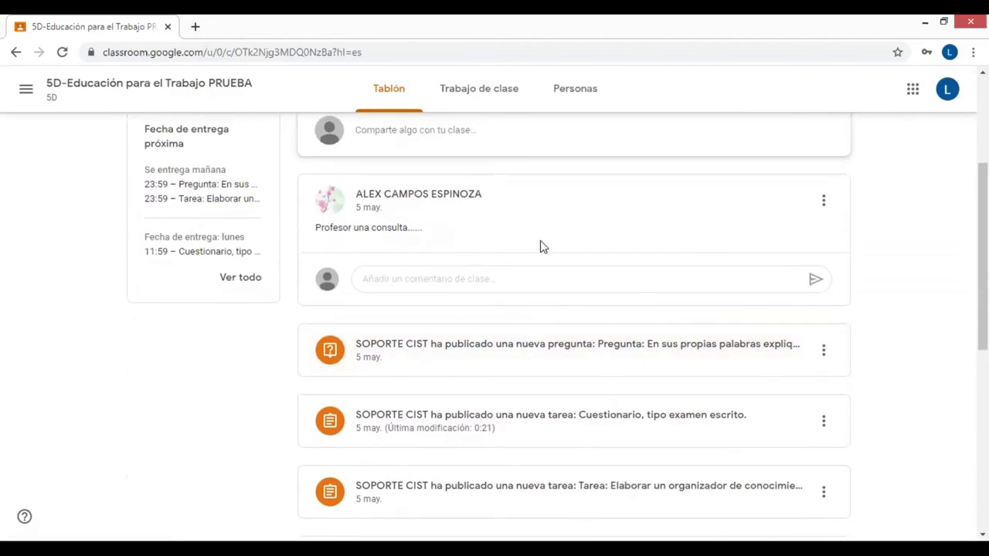
pyautogui.scroll(2, 545, 255)
pyautogui.scroll(-5, 546, 260)
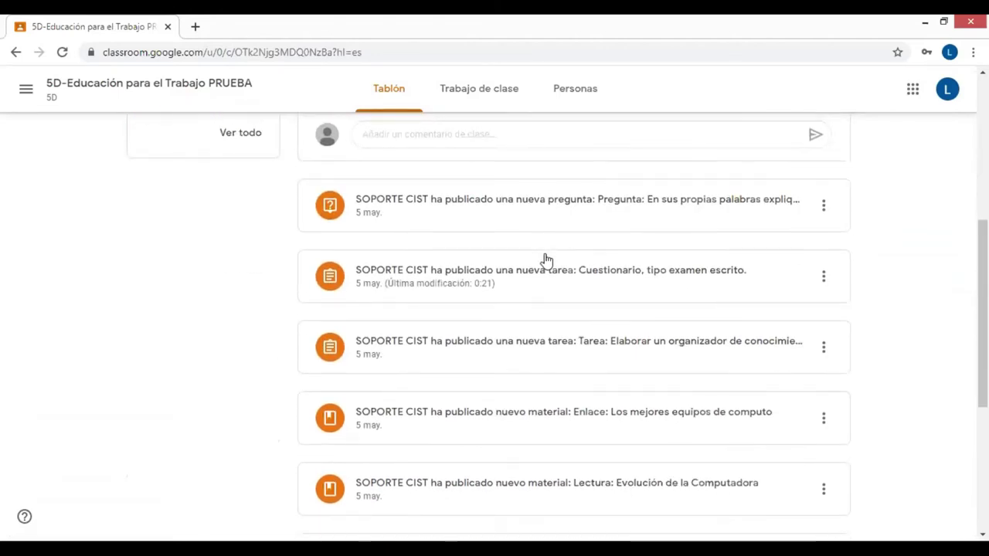
pyautogui.scroll(-3, 545, 261)
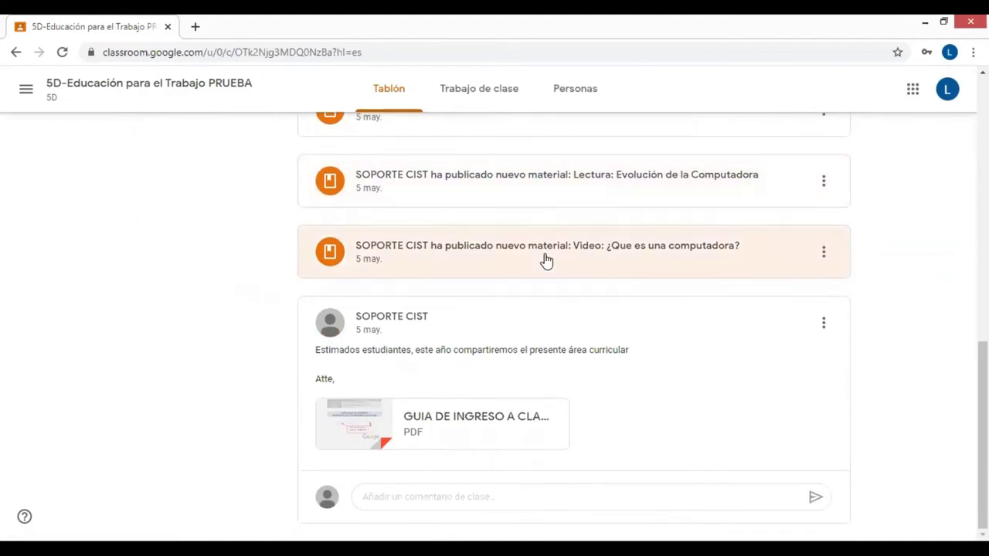
pyautogui.scroll(8, 544, 259)
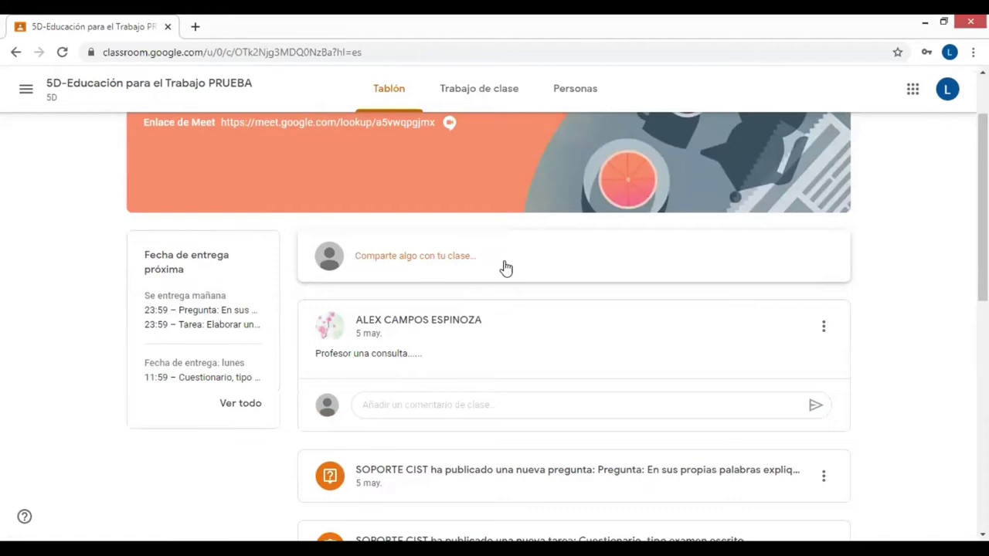
pyautogui.click(504, 265)
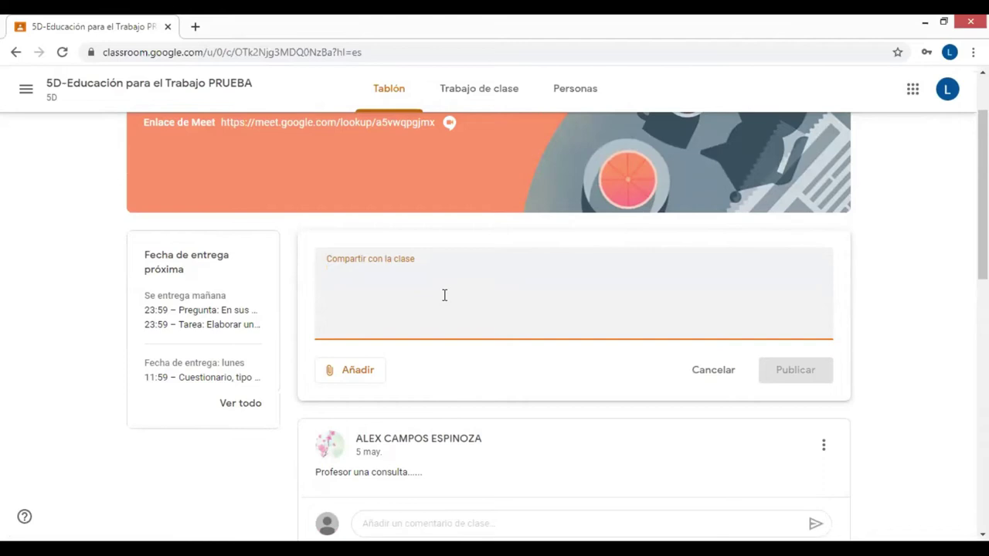
# Publish the stream post 'Estimado maestro, tengo una consulta....' and scroll back up to see it
pyautogui.write('Estimado maestro, tengo')
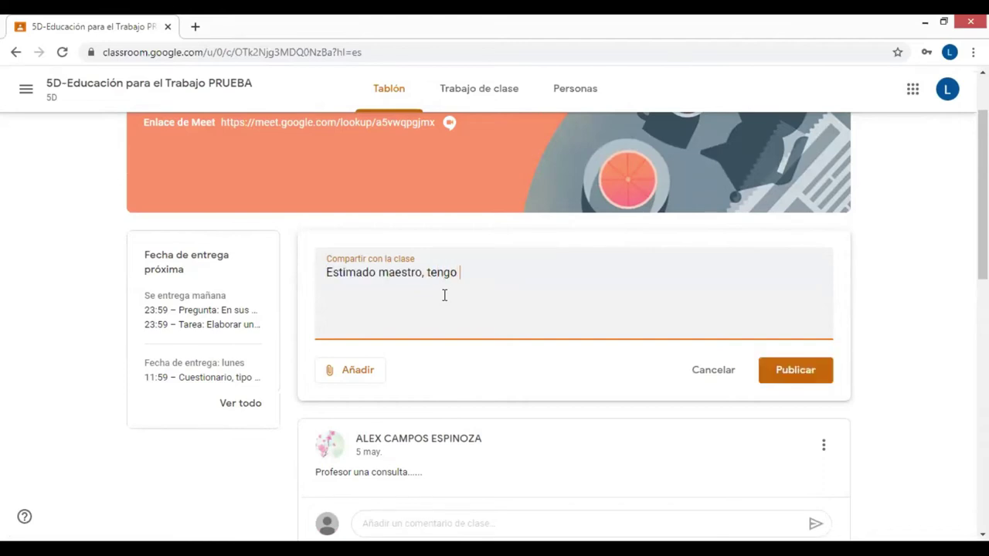
pyautogui.write(' una consulta....')
pyautogui.click(795, 371)
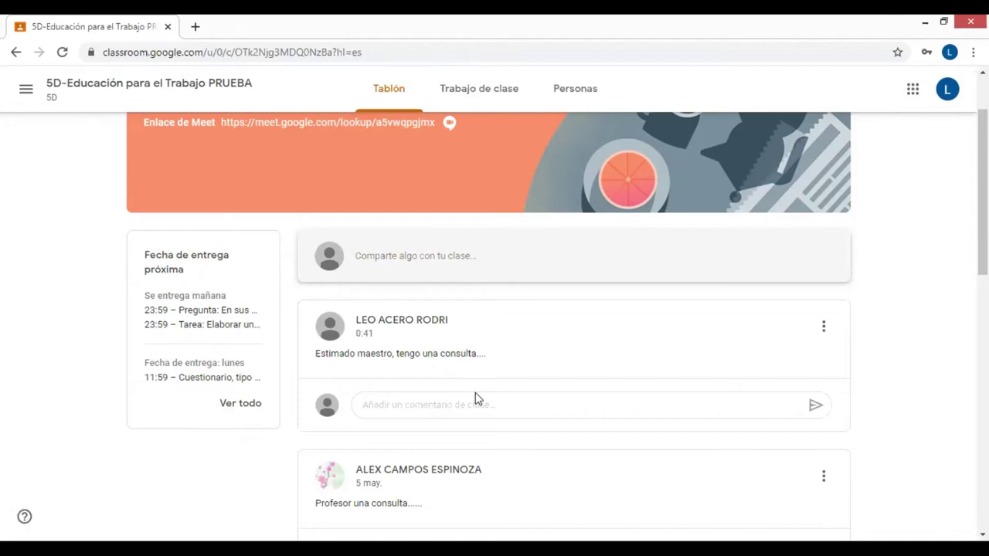
pyautogui.scroll(2, 475, 399)
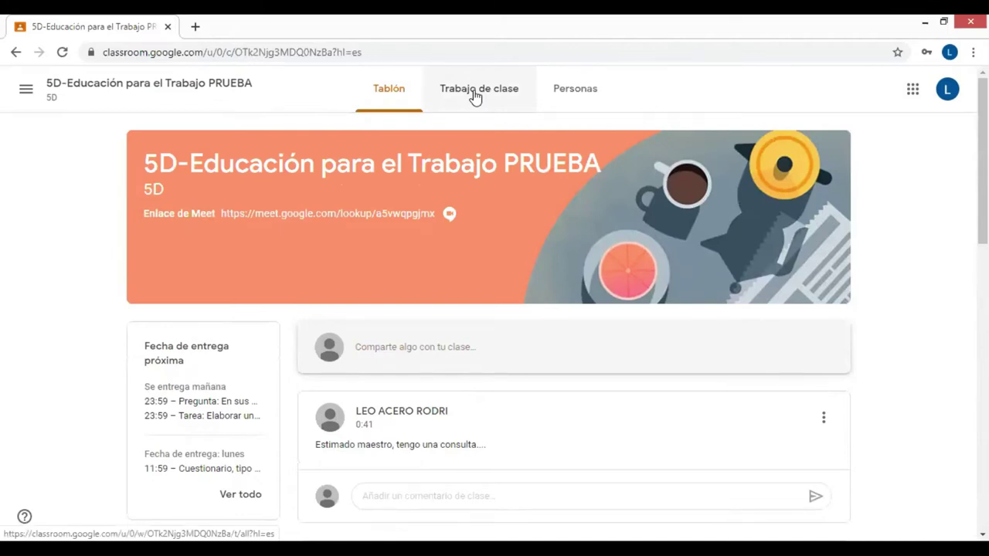
# In Trabajo de clase, open the Evolución de la Computadora reading's PDF, scroll through it, and close it
pyautogui.click(475, 94)
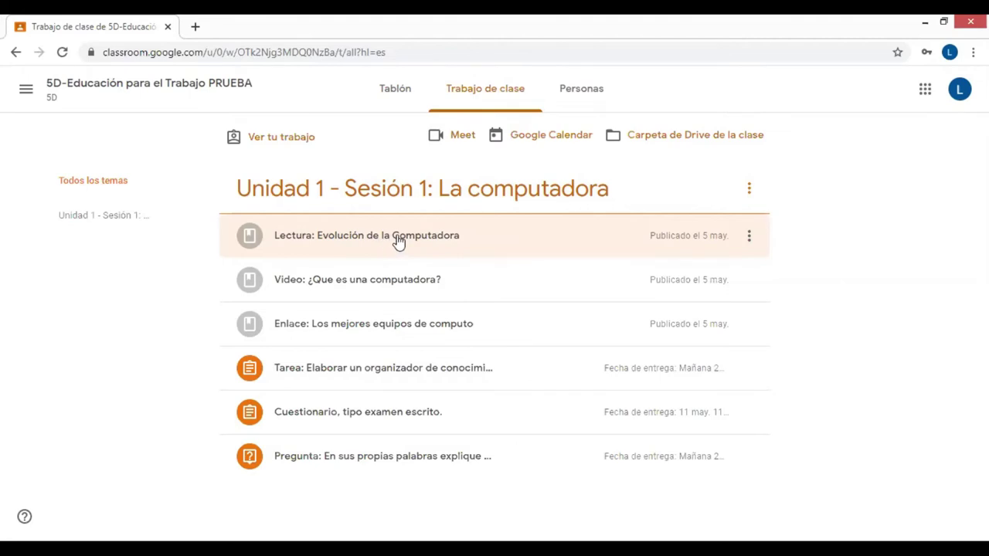
pyautogui.click(397, 242)
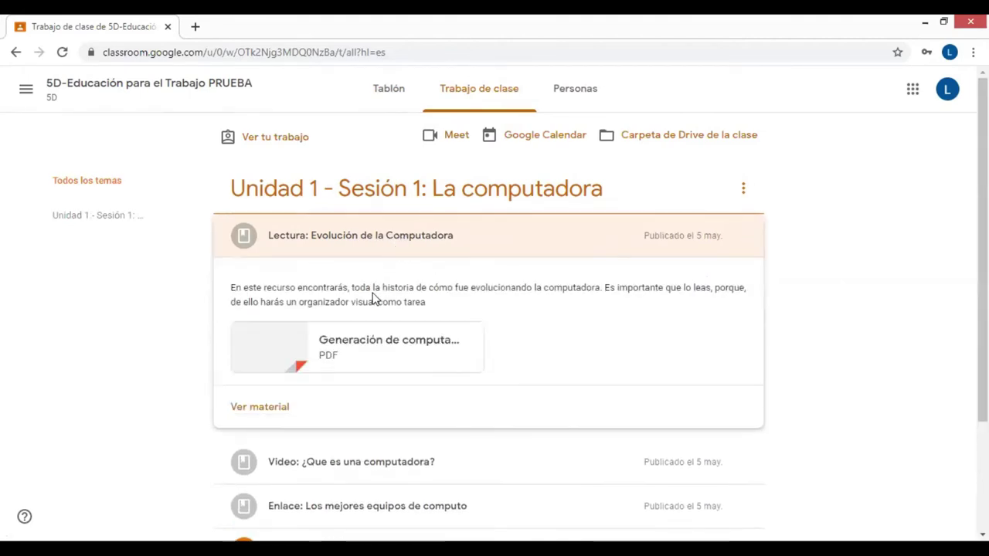
pyautogui.scroll(-1, 344, 305)
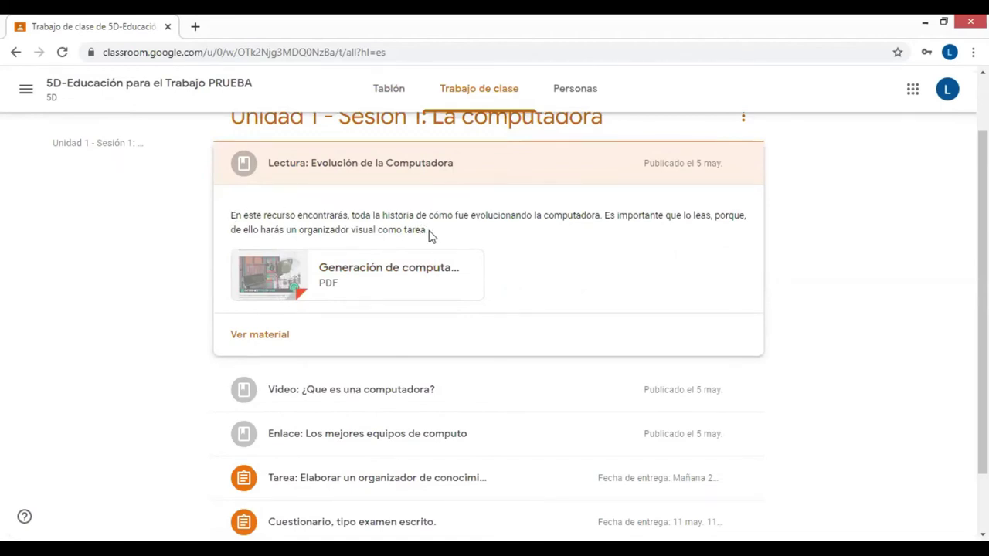
pyautogui.click(372, 273)
pyautogui.scroll(-5, 448, 268)
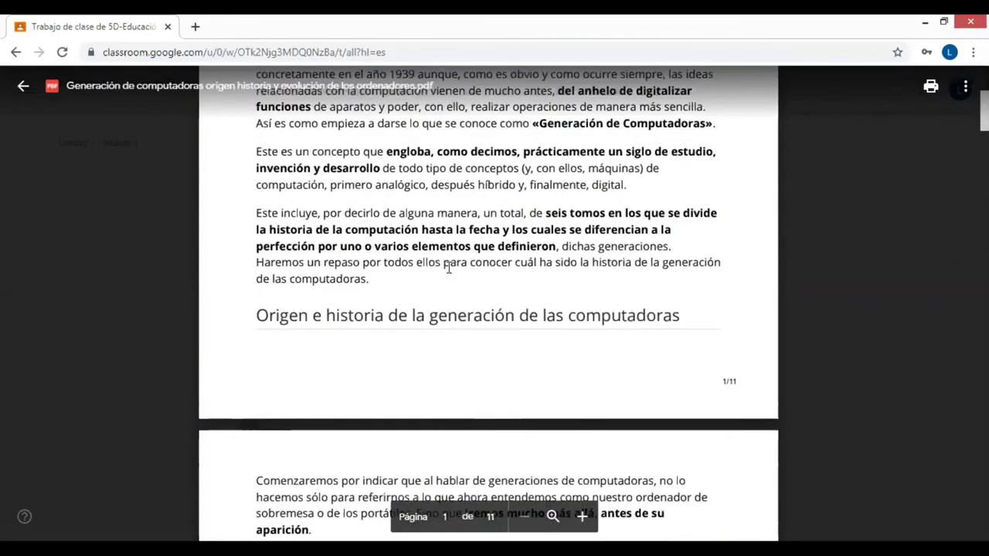
pyautogui.scroll(-4, 448, 268)
pyautogui.scroll(-2, 449, 274)
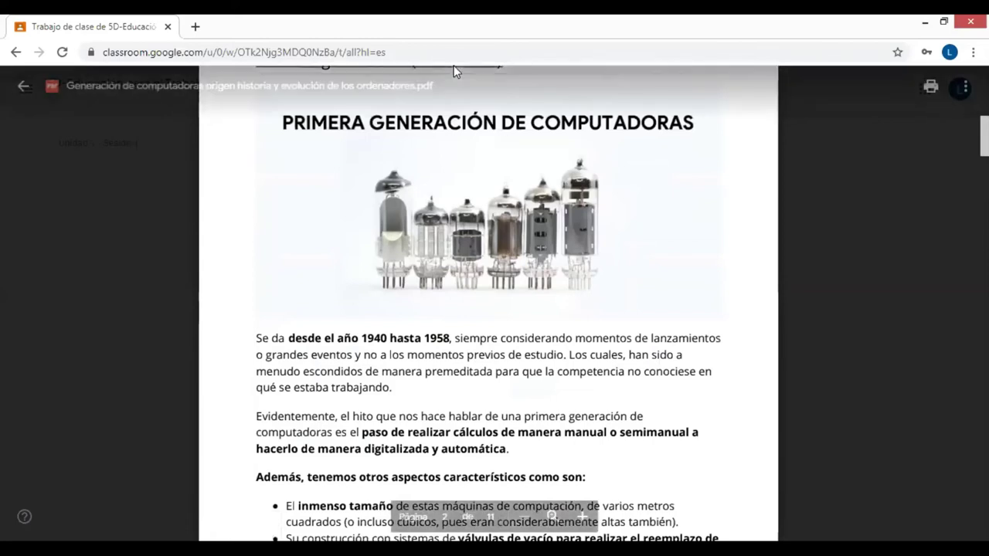
pyautogui.click(24, 90)
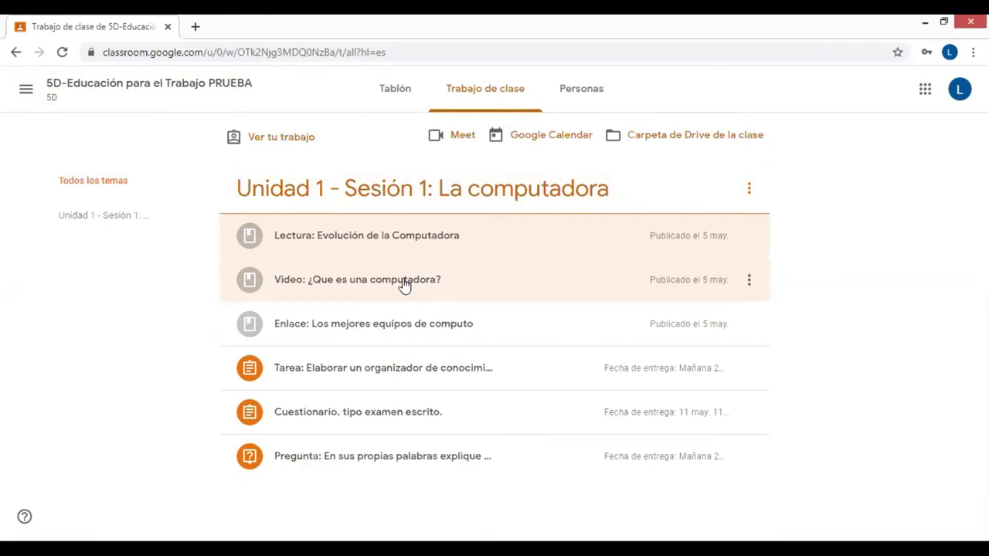
# Play the ¿Que es una computadora? YouTube video briefly, pause it and close it
pyautogui.click(403, 285)
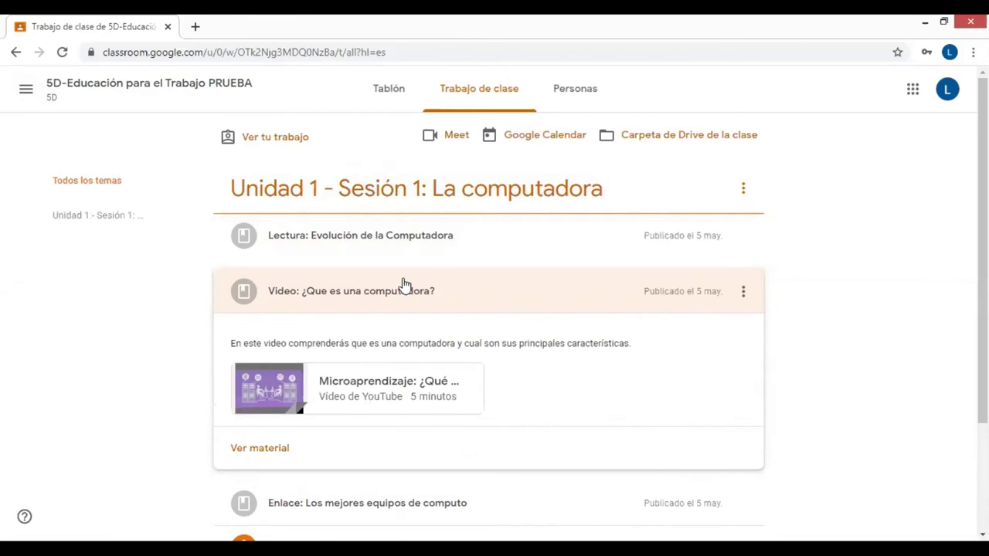
pyautogui.scroll(-2, 403, 285)
pyautogui.moveTo(335, 196); pyautogui.dragTo(632, 199)
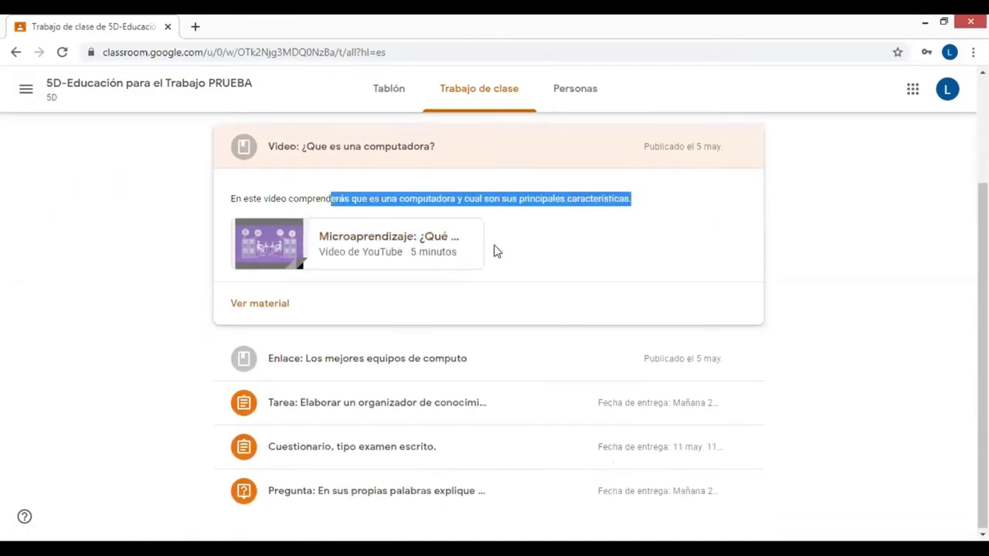
pyautogui.click(362, 244)
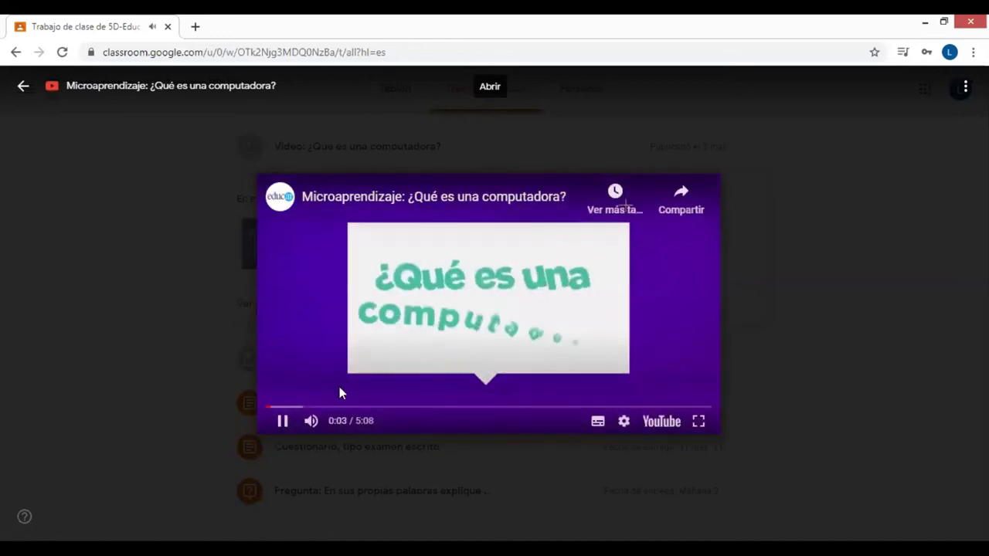
pyautogui.click(459, 249)
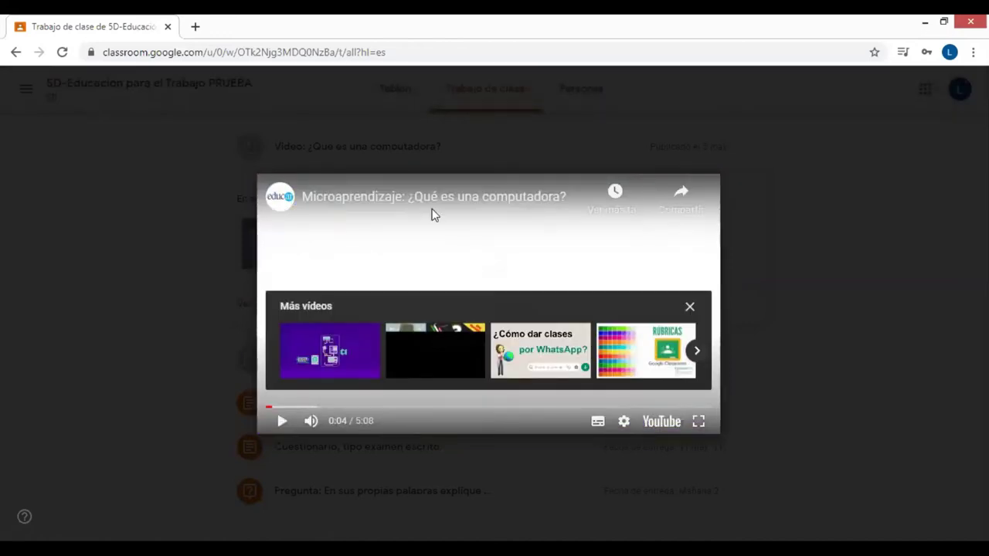
pyautogui.moveTo(152, 99)
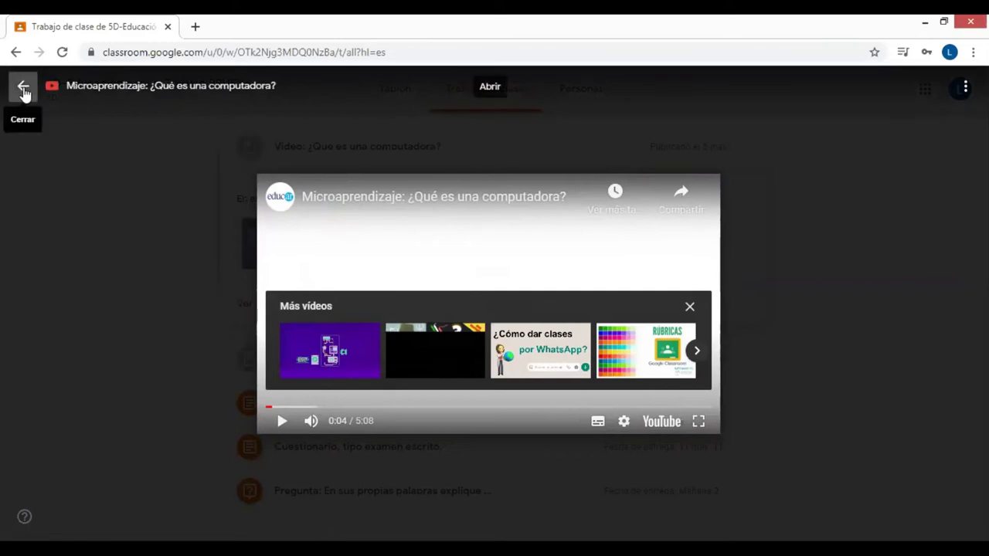
pyautogui.click(23, 91)
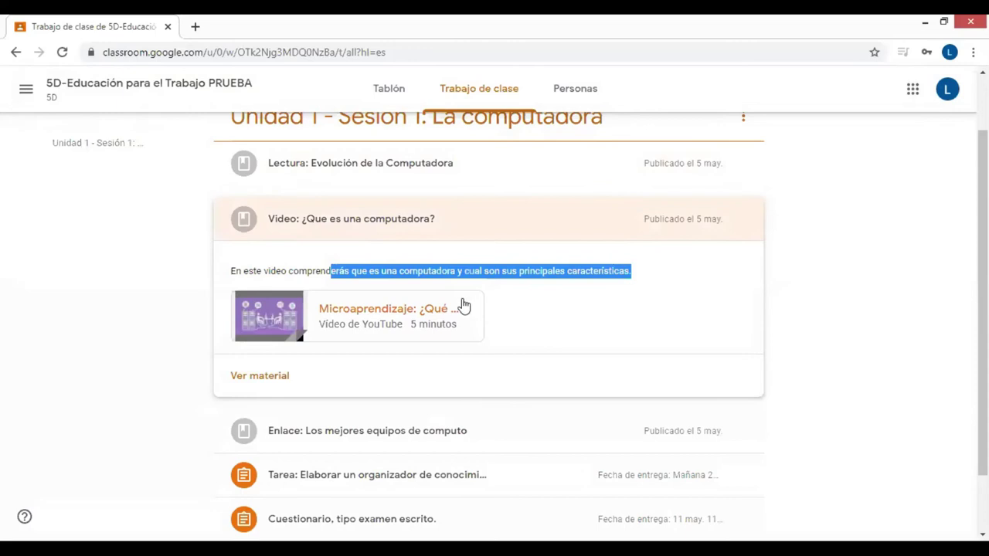
# Collapse the video item and open the Los mejores equipos de computo article link
pyautogui.click(389, 228)
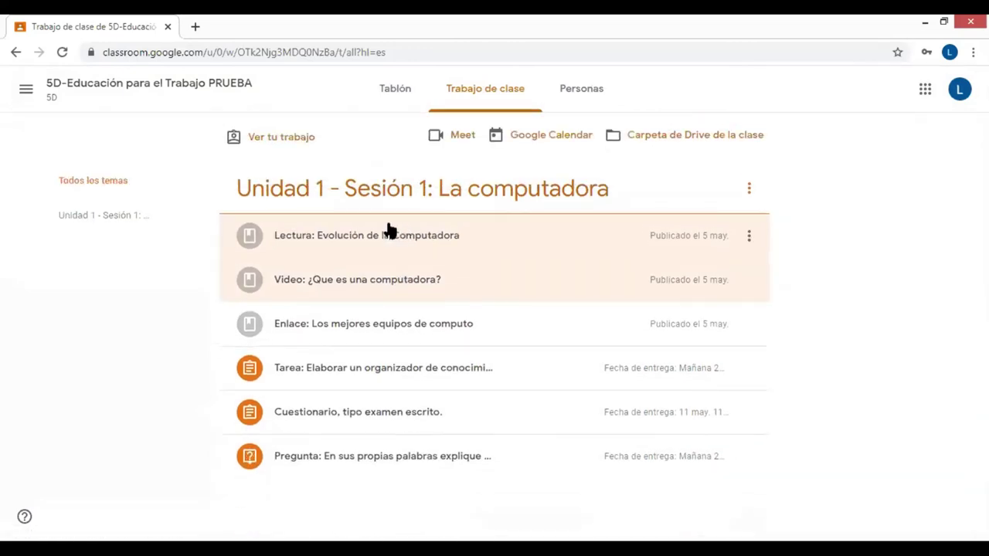
pyautogui.click(381, 328)
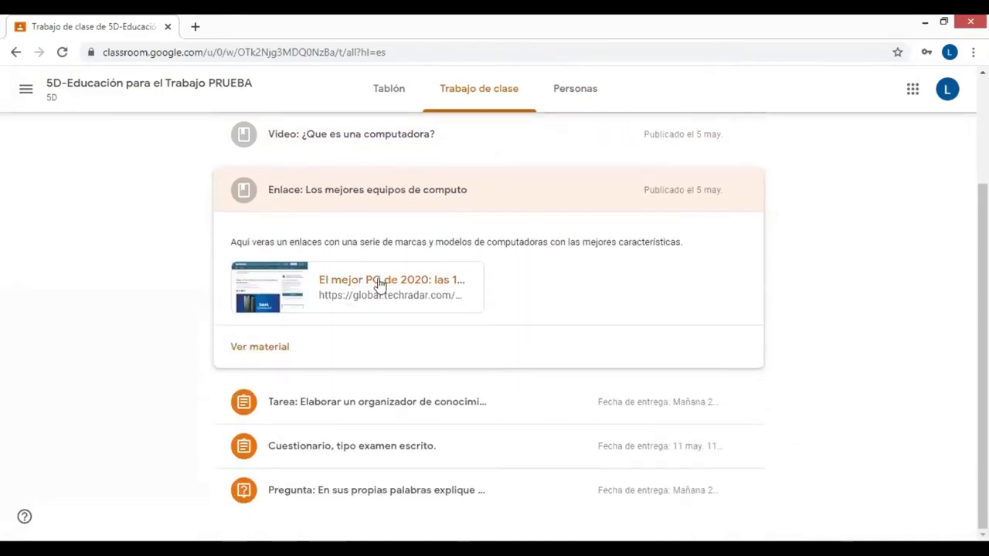
pyautogui.click(379, 283)
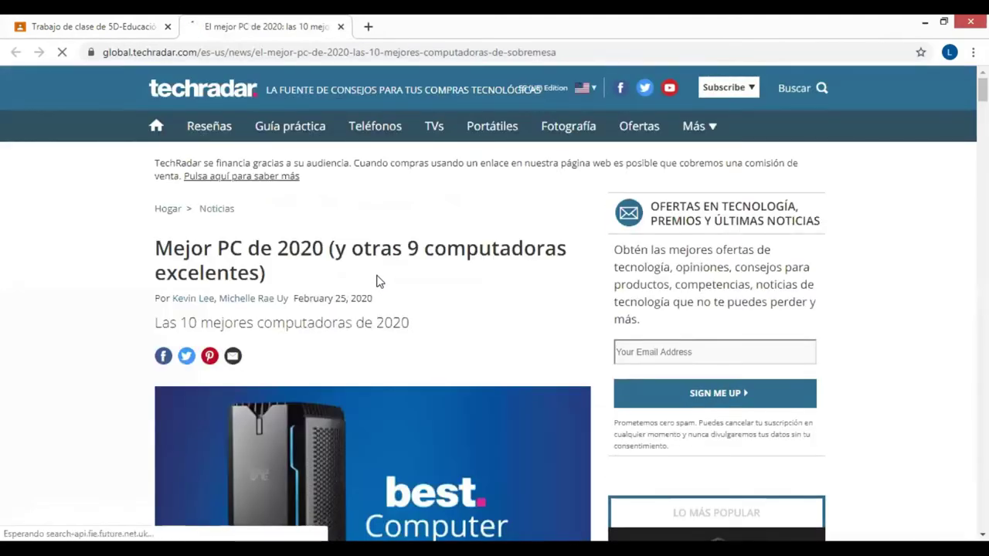
# Scroll through the TechRadar 'Mejor PC de 2020' article, then close its tab
pyautogui.scroll(-5, 378, 281)
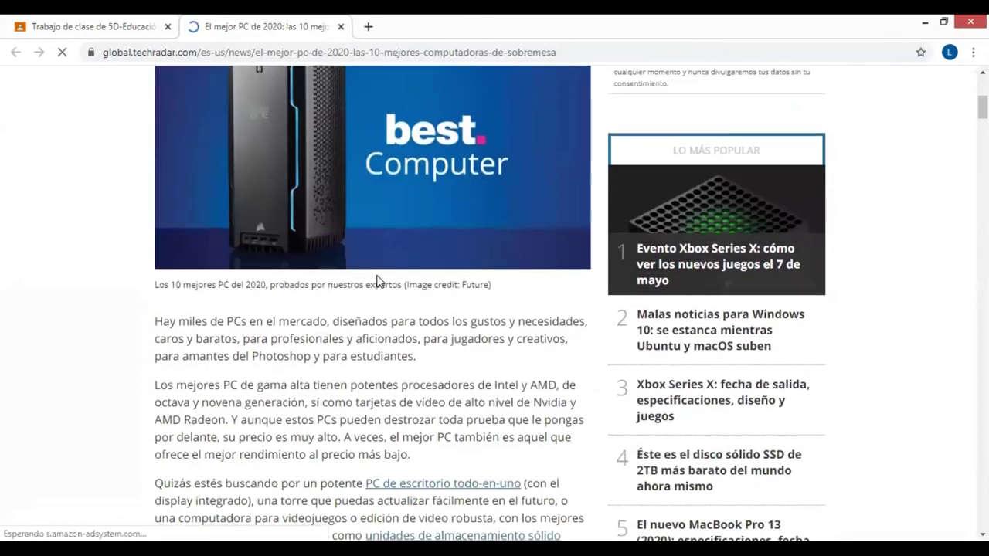
pyautogui.scroll(-5, 378, 281)
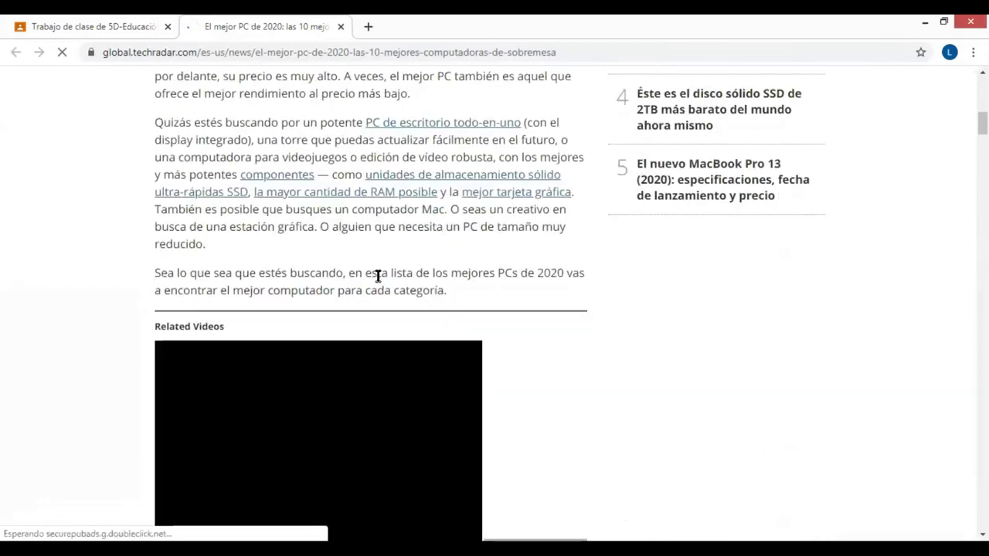
pyautogui.scroll(-5, 377, 248)
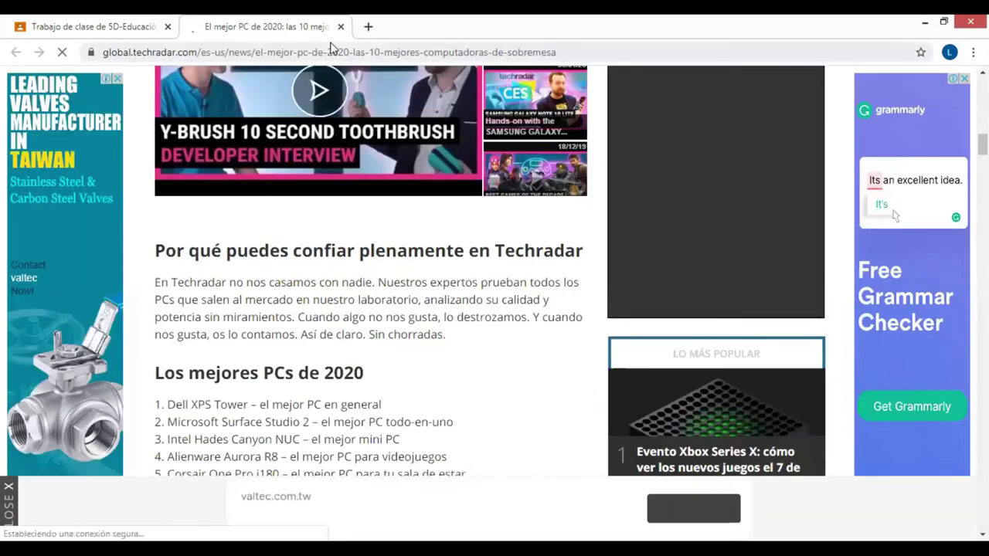
pyautogui.click(340, 27)
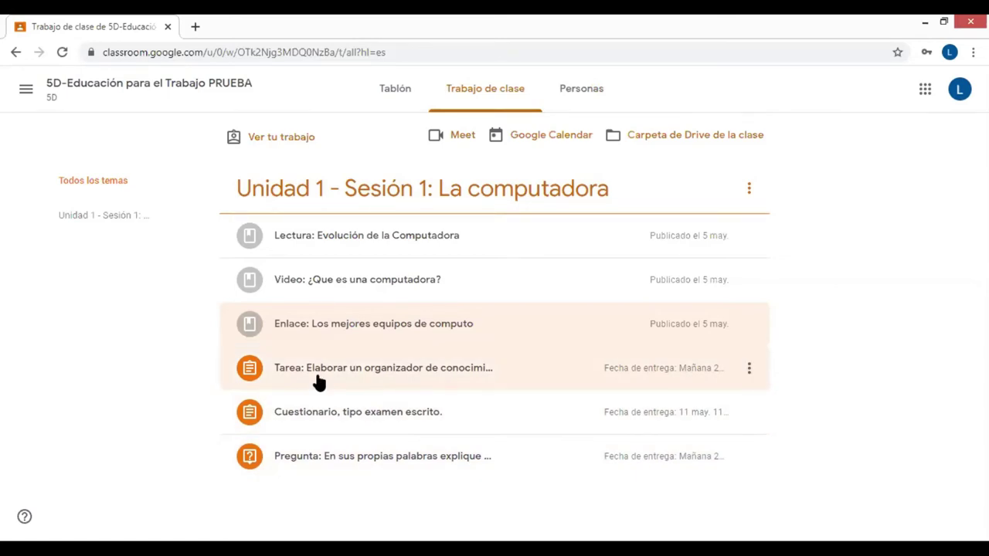
# Open the Elaborar un organizador de conocimiento details, review its dates and 20 puntos, then show Añadir o crear
pyautogui.click(381, 376)
pyautogui.scroll(-2, 386, 371)
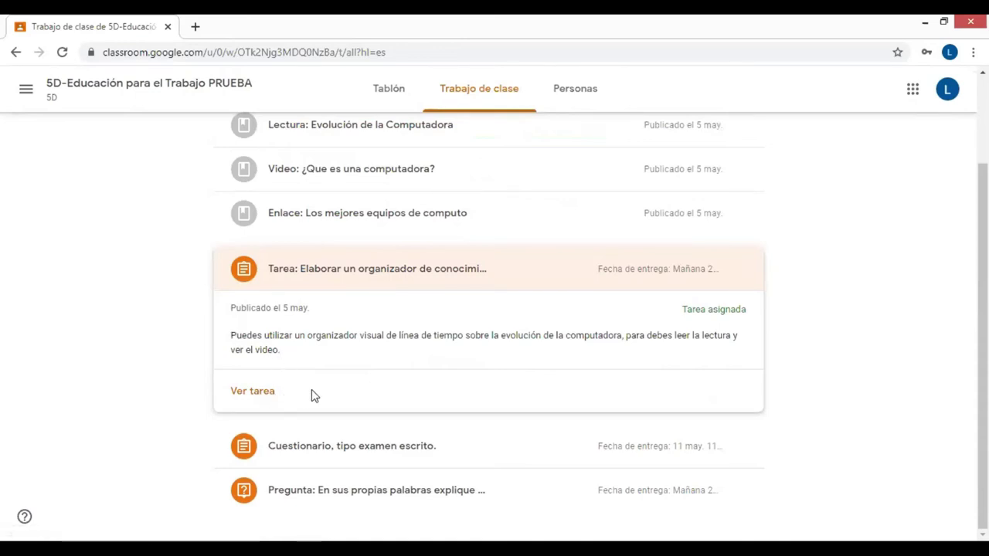
pyautogui.click(252, 392)
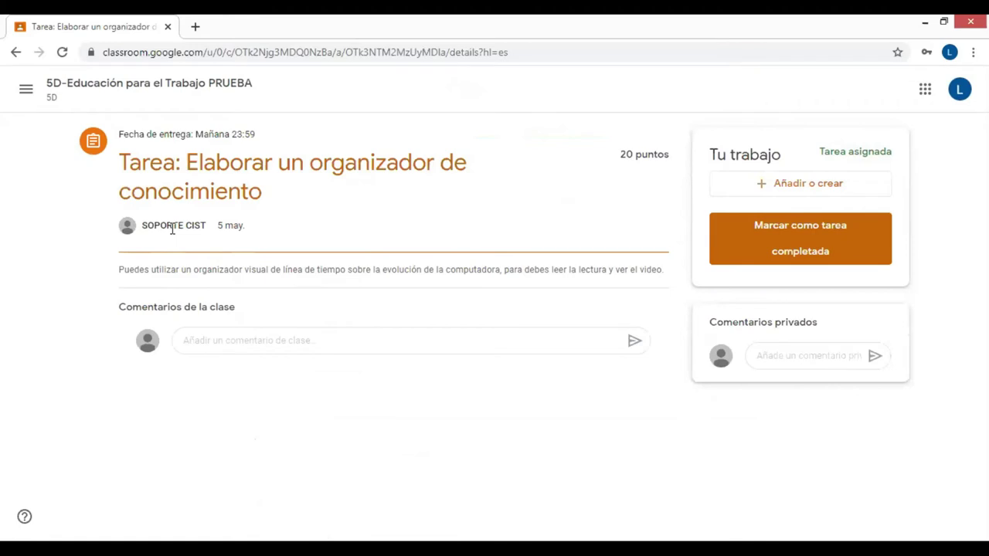
pyautogui.moveTo(217, 225); pyautogui.dragTo(271, 233)
pyautogui.click(270, 233)
pyautogui.moveTo(255, 135); pyautogui.dragTo(122, 134)
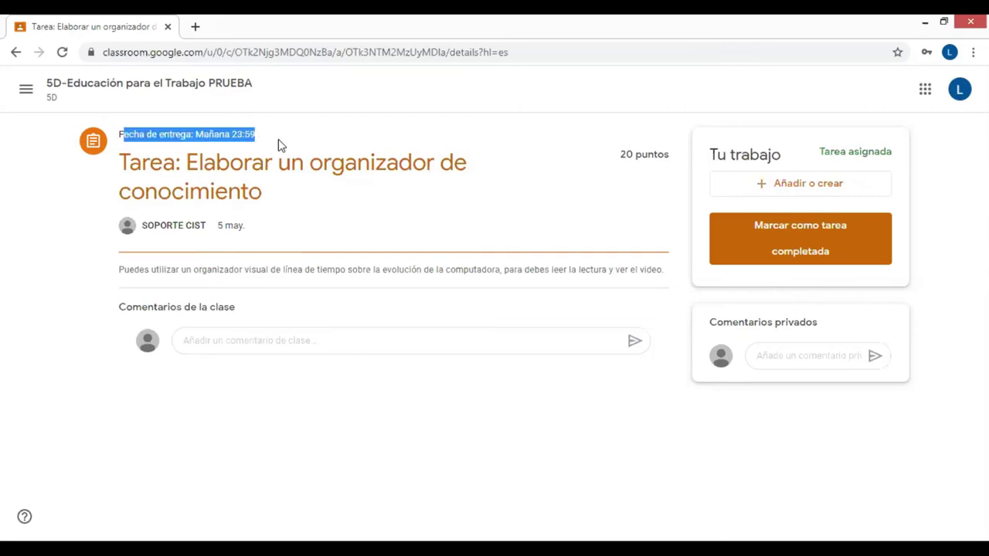
pyautogui.moveTo(621, 154); pyautogui.dragTo(670, 156)
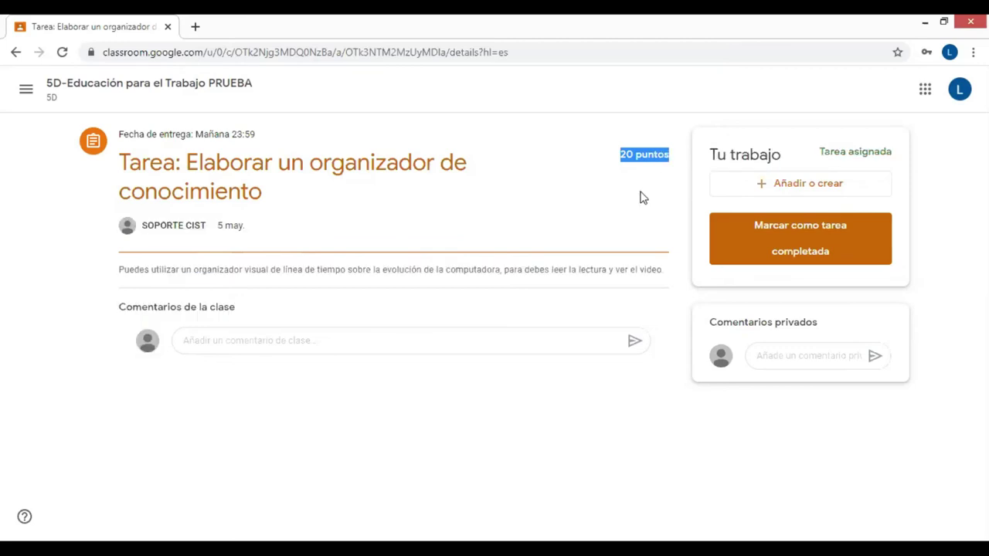
pyautogui.click(796, 189)
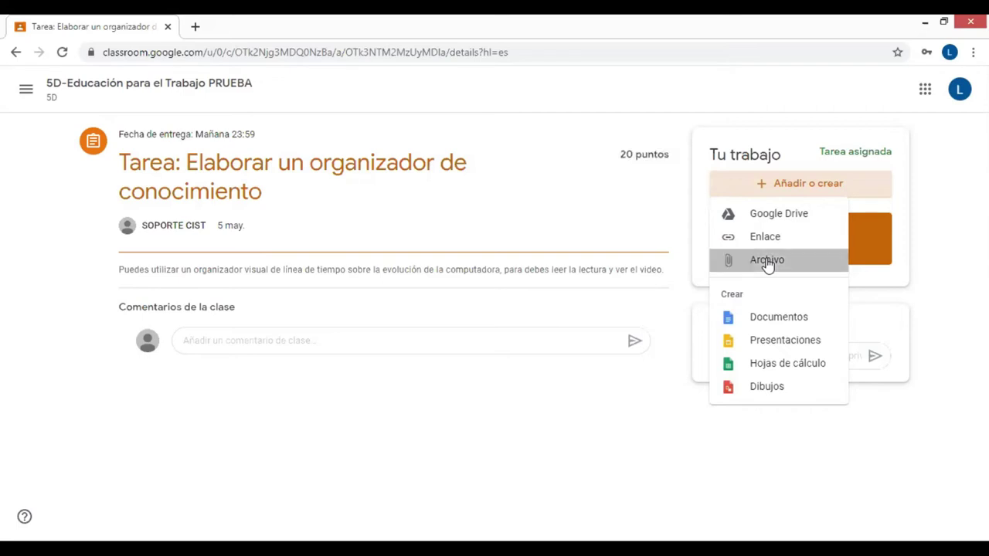
# Upload 'Elementos de la historieta.jpg' from the computer as the organizer assignment's work
pyautogui.click(768, 263)
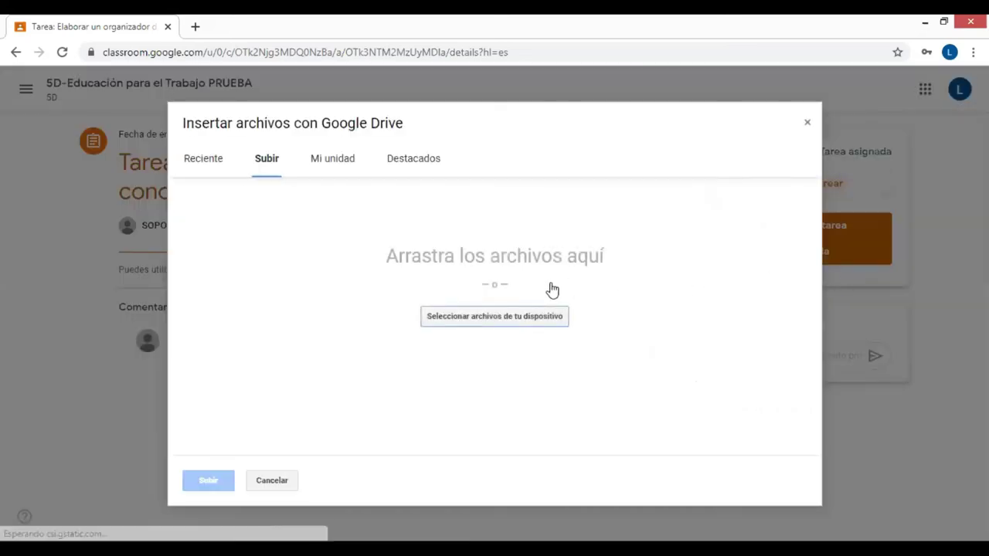
pyautogui.click(509, 323)
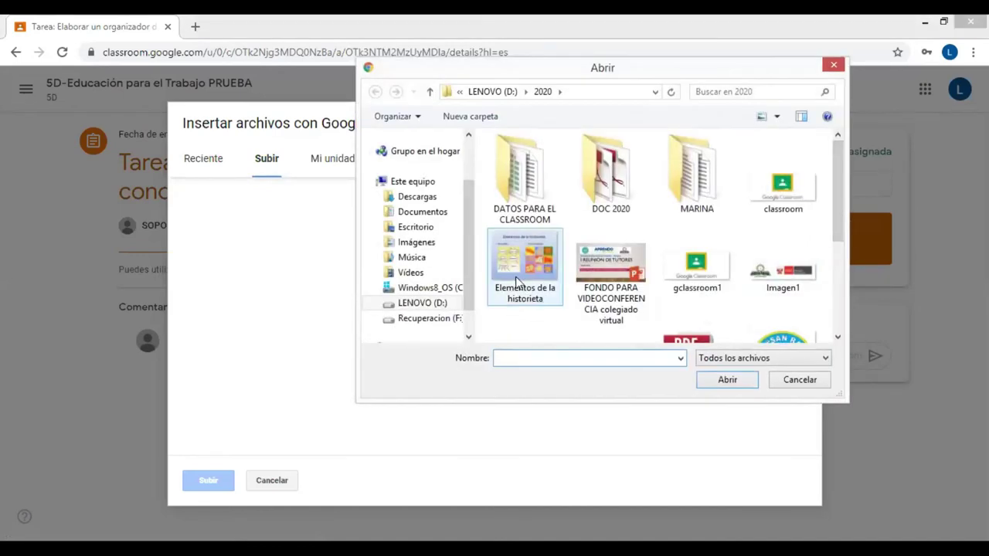
pyautogui.click(516, 282)
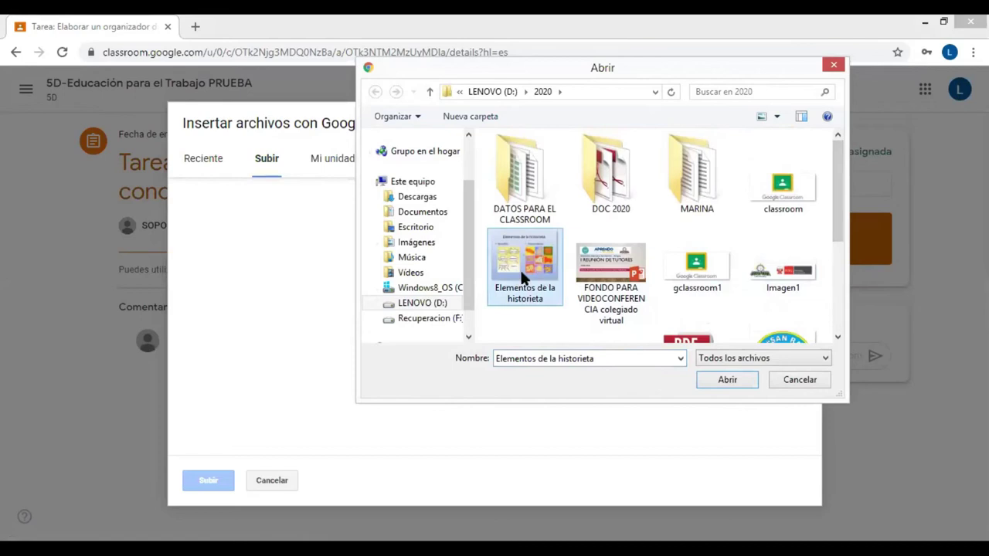
pyautogui.click(610, 265)
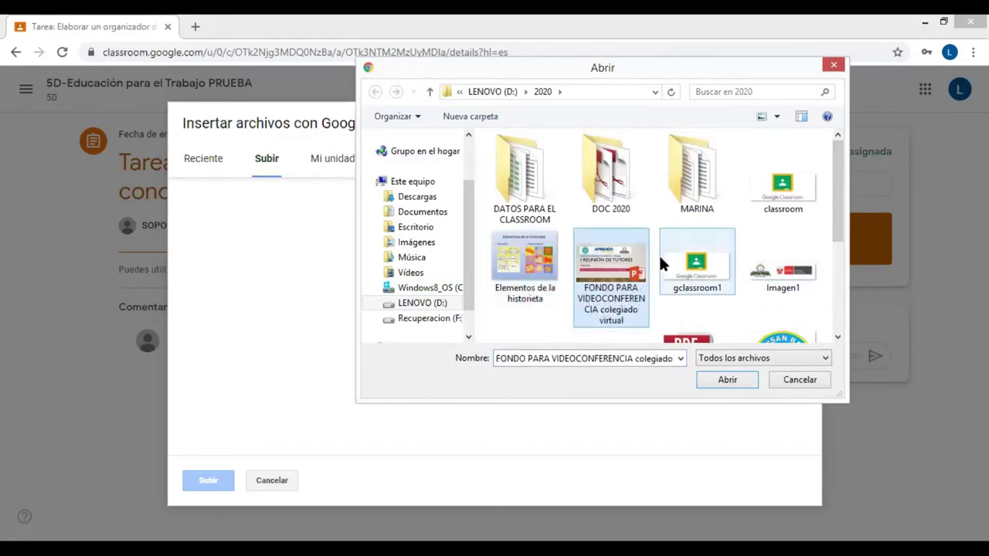
pyautogui.scroll(-1, 695, 278)
pyautogui.click(717, 297)
pyautogui.scroll(-1, 713, 296)
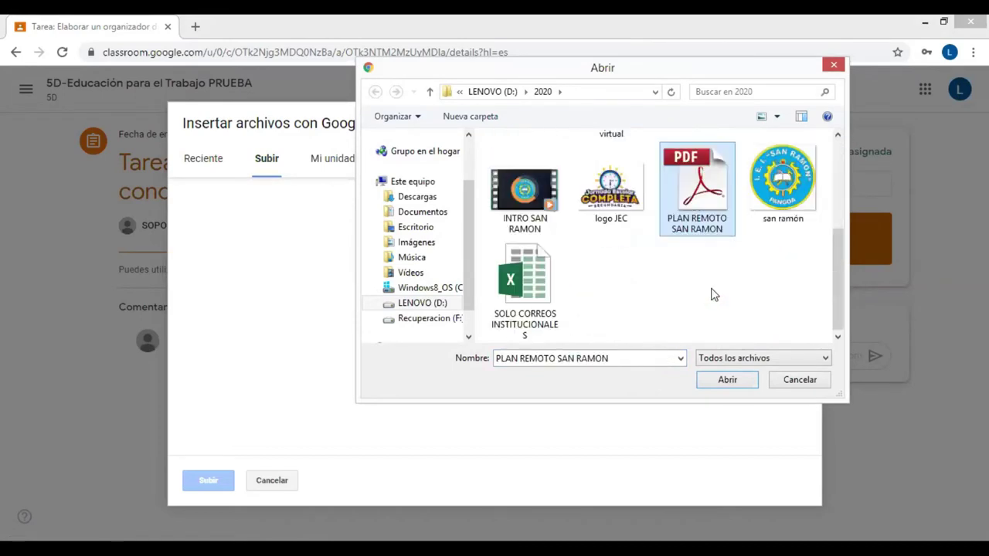
pyautogui.click(550, 282)
pyautogui.scroll(2, 662, 304)
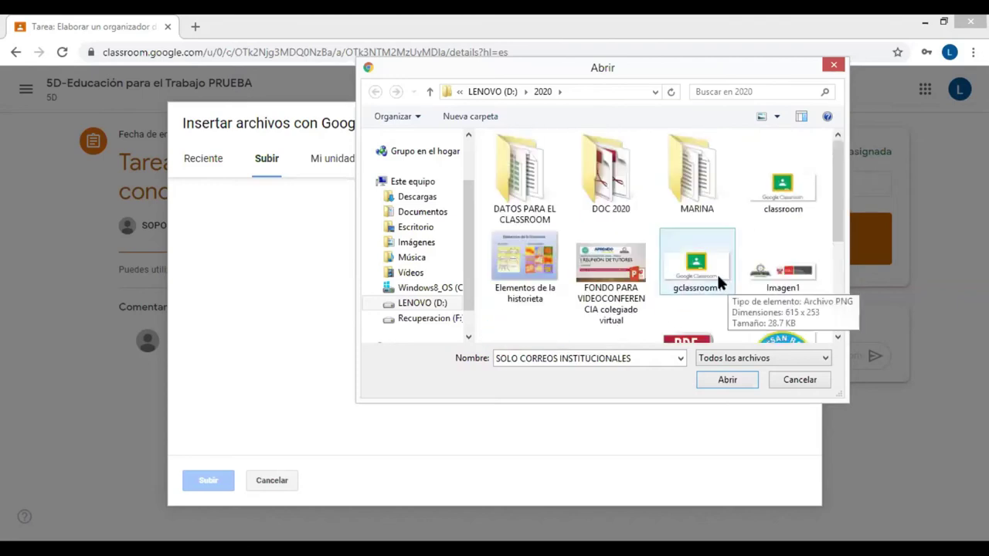
pyautogui.click(517, 262)
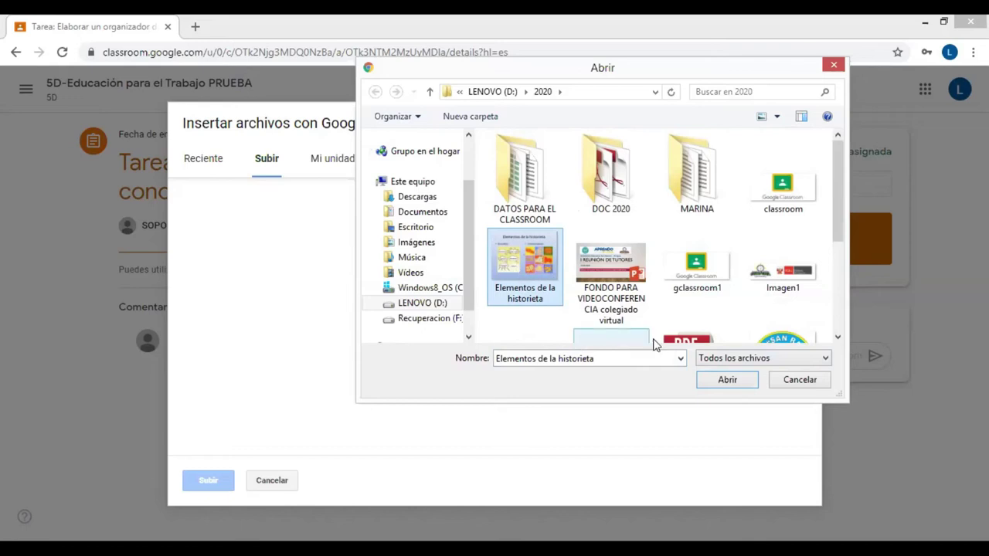
pyautogui.click(727, 380)
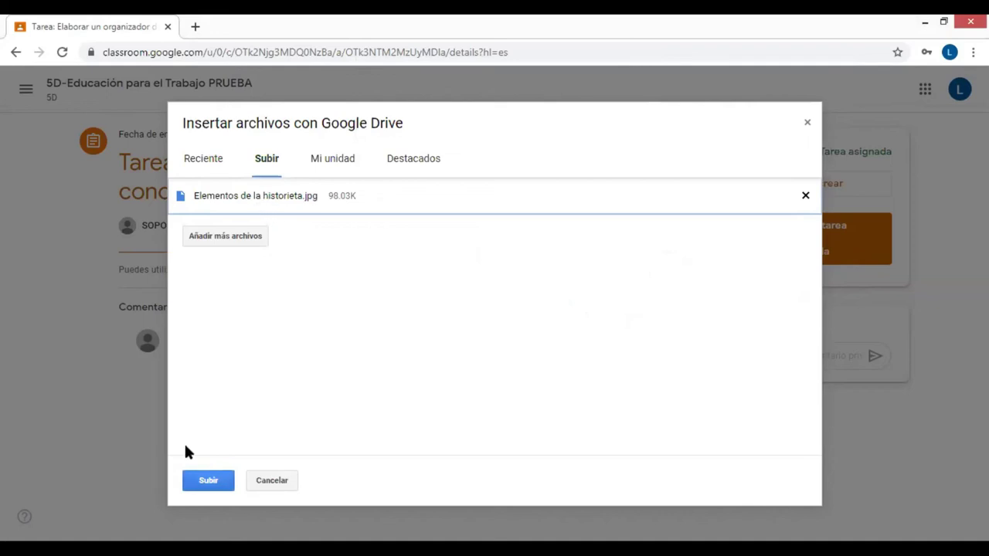
pyautogui.press('Return')
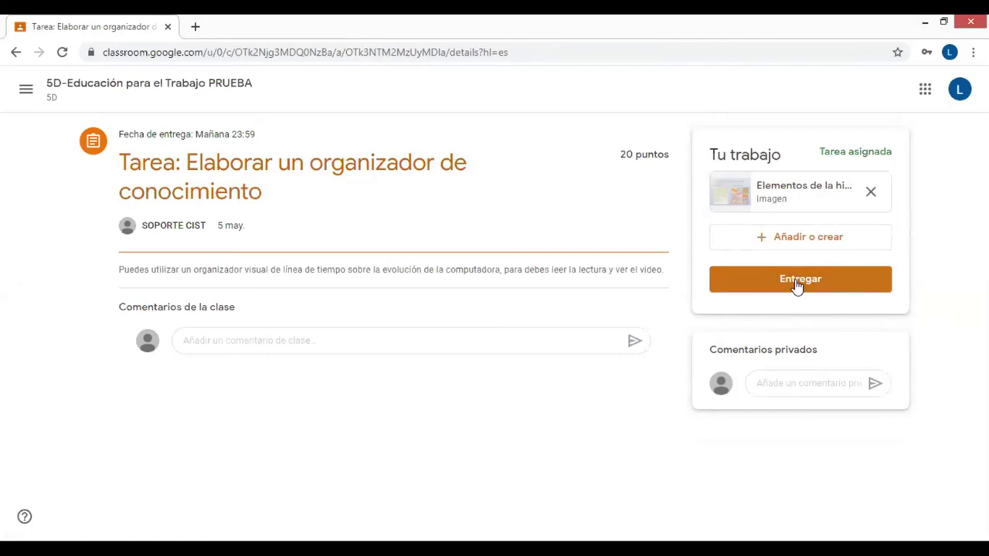
# Turn in the organizer assignment with its attached image
pyautogui.click(800, 383)
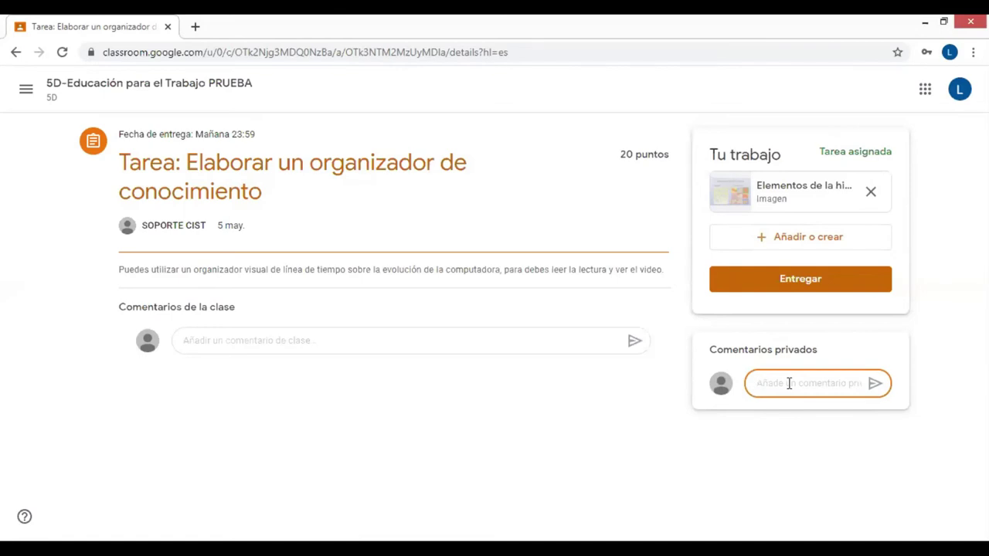
pyautogui.click(384, 340)
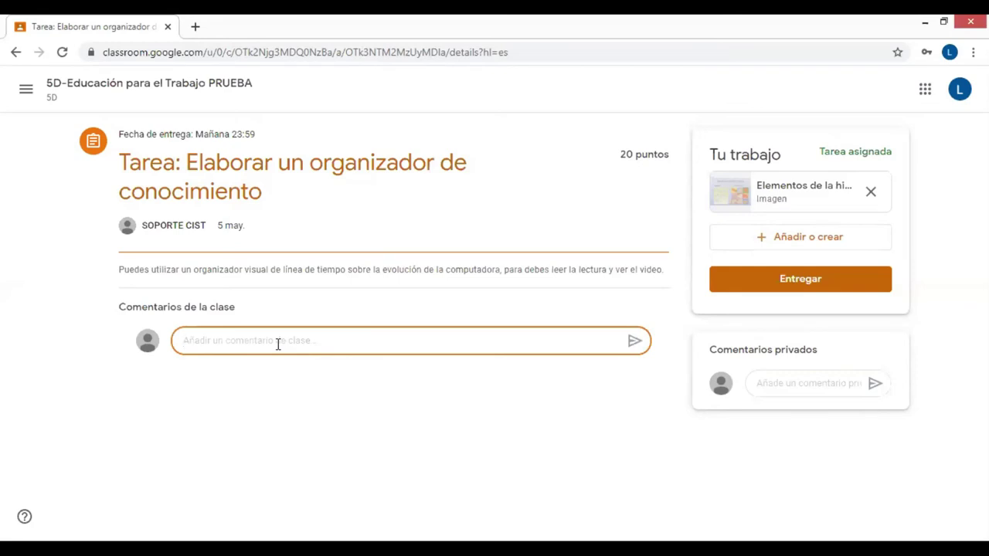
pyautogui.click(800, 282)
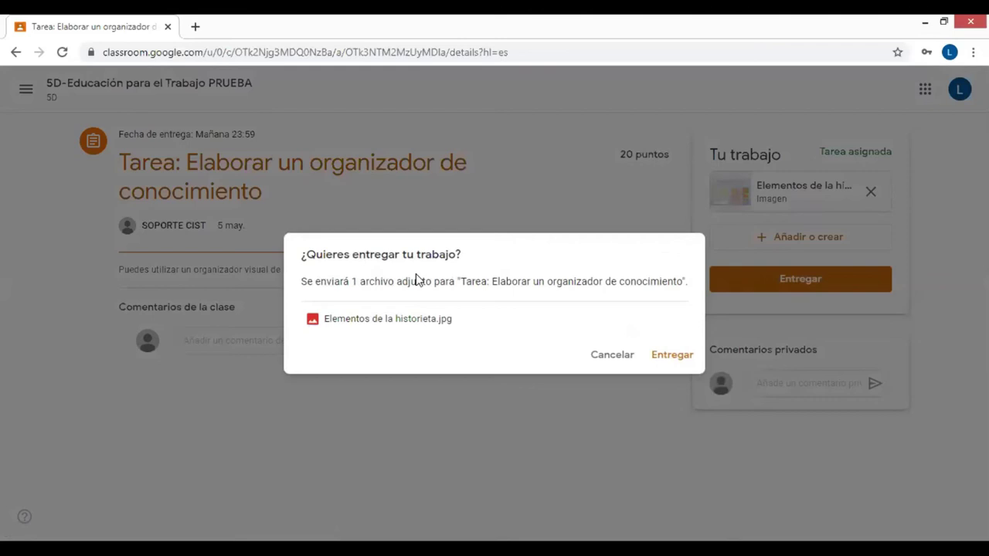
pyautogui.click(669, 357)
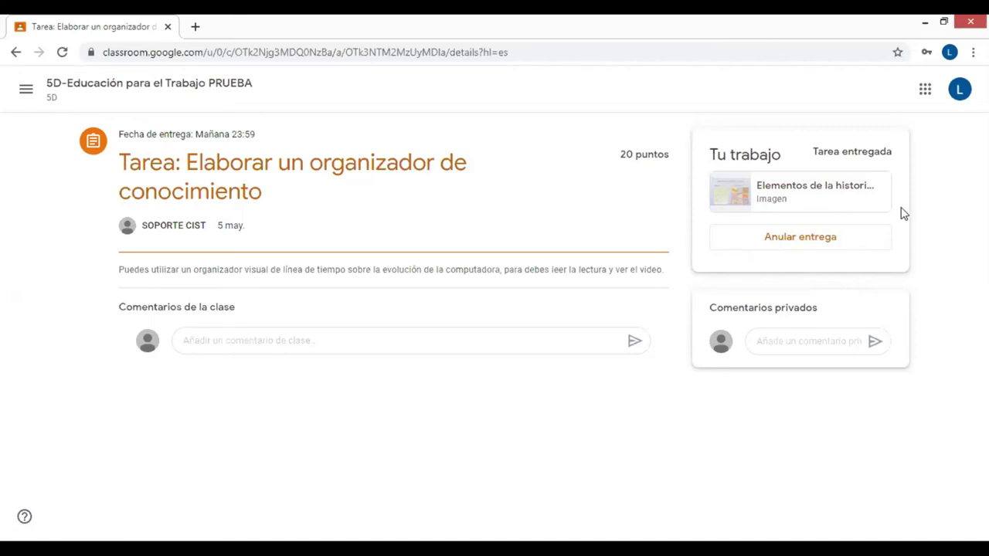
# Cancel the undo-submission prompt to keep the work handed in, then return to Trabajo de clase
pyautogui.click(798, 239)
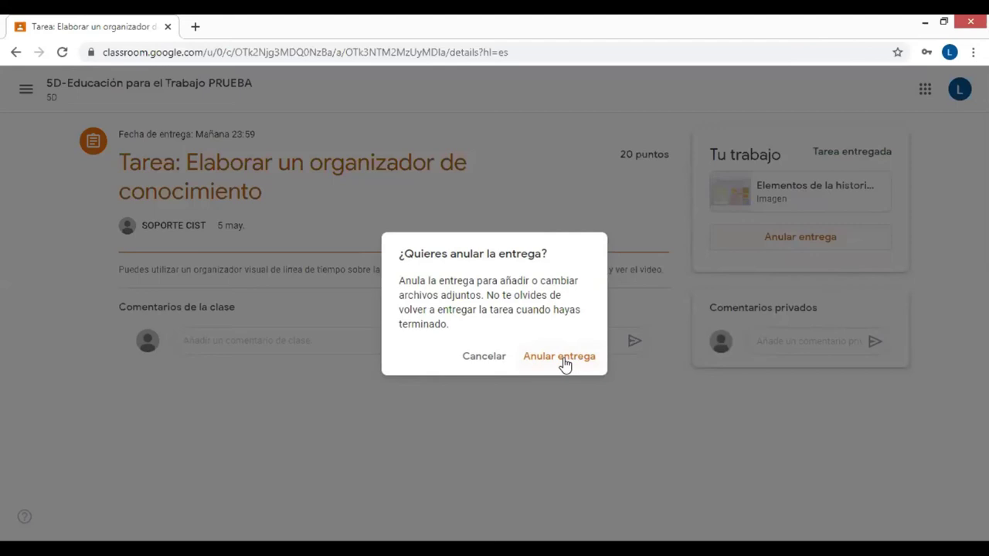
pyautogui.click(485, 359)
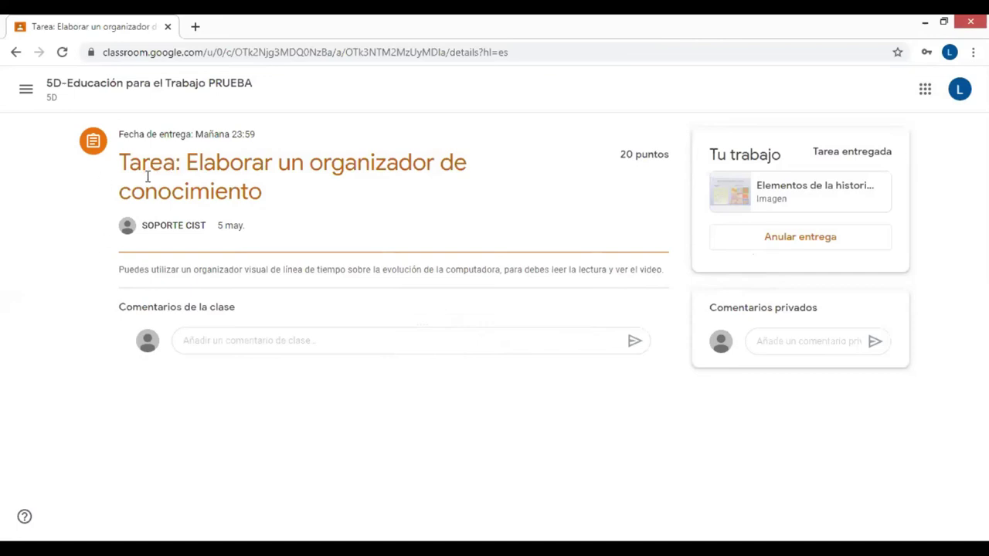
pyautogui.hotkey('alt', 'Left')
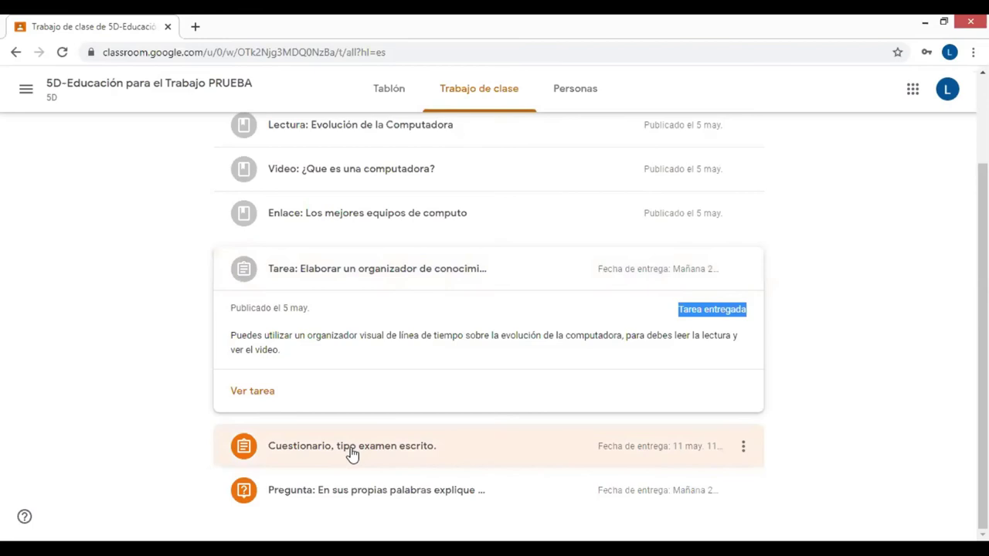
# Open the Cuestionario, tipo examen escrito assignment and its CUESTIONARIO SESIÓN 1 form
pyautogui.click(363, 452)
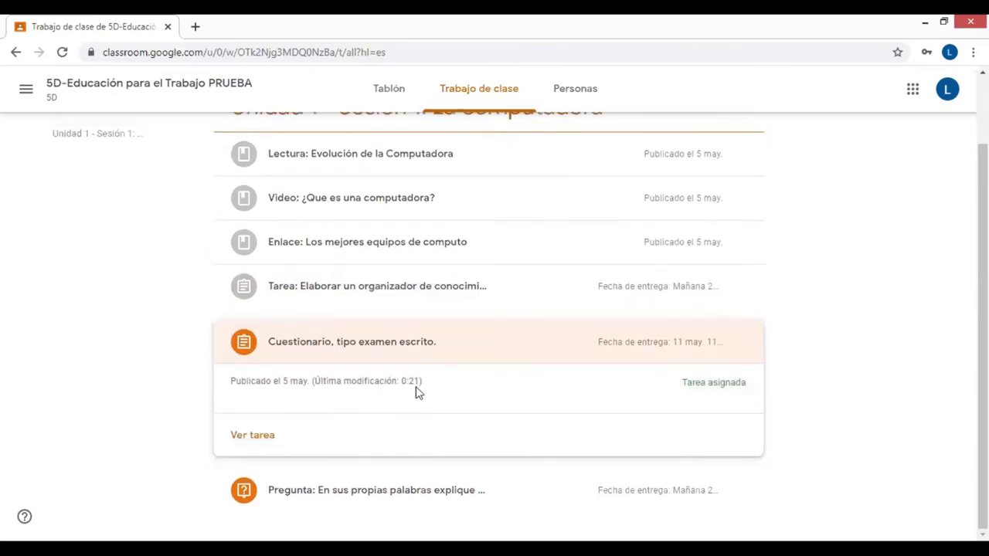
pyautogui.click(363, 314)
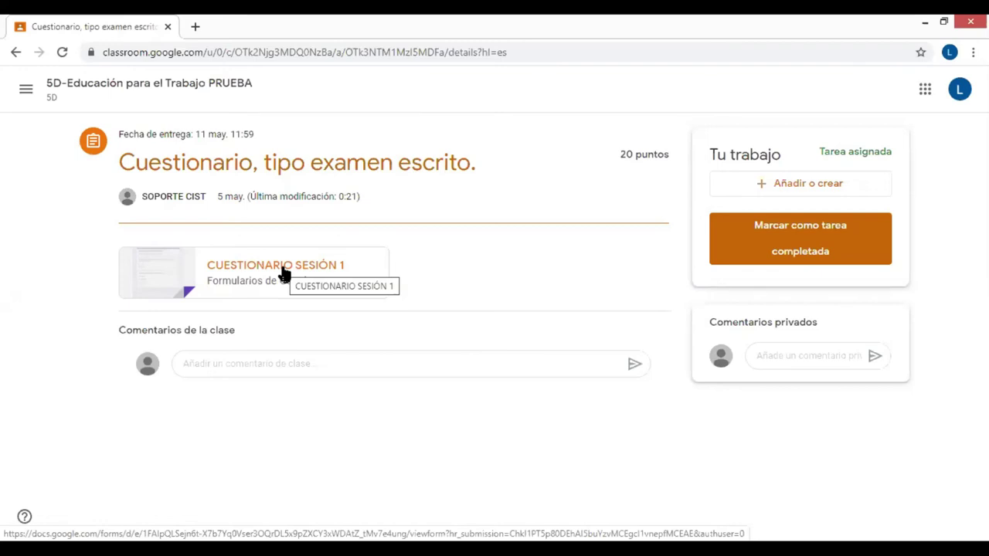
pyautogui.click(283, 274)
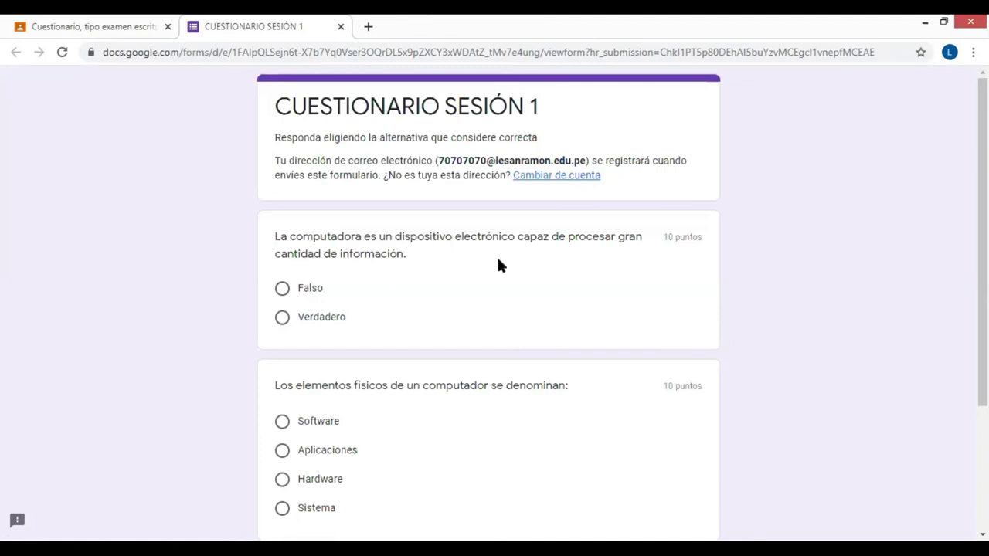
# Choose the answers in the CUESTIONARIO SESIÓN 1 form and send it
pyautogui.scroll(-2, 438, 269)
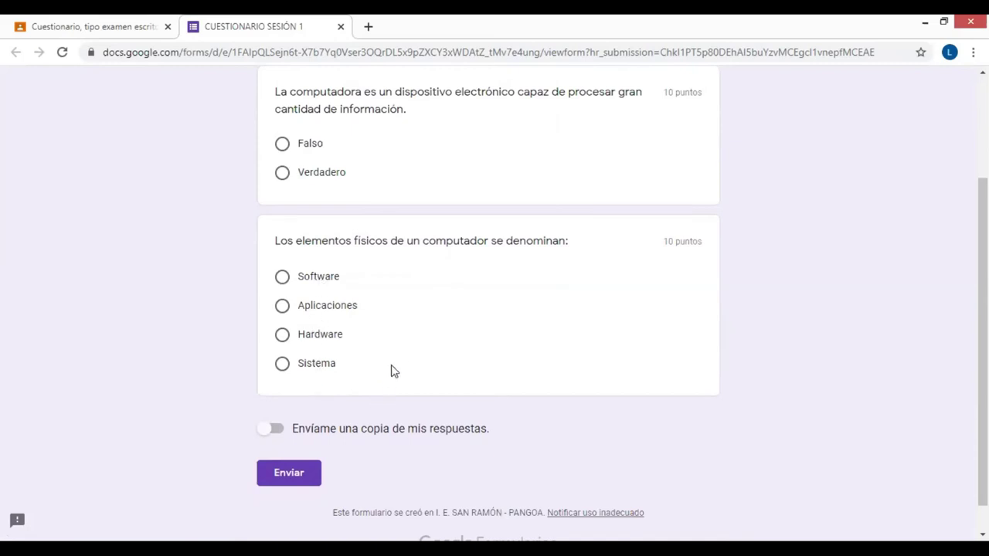
pyautogui.scroll(2, 392, 367)
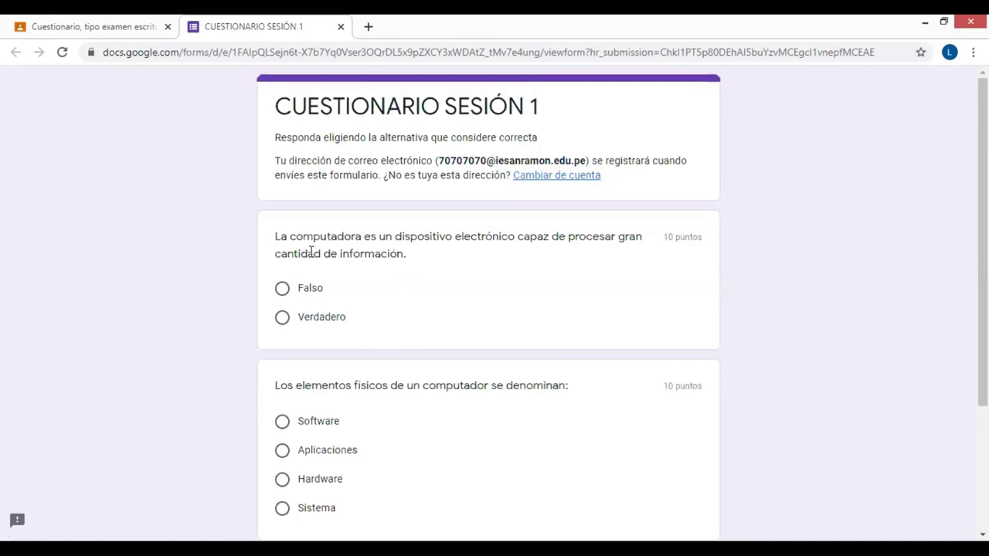
pyautogui.scroll(-1, 311, 252)
pyautogui.click(282, 214)
pyautogui.scroll(-1, 368, 265)
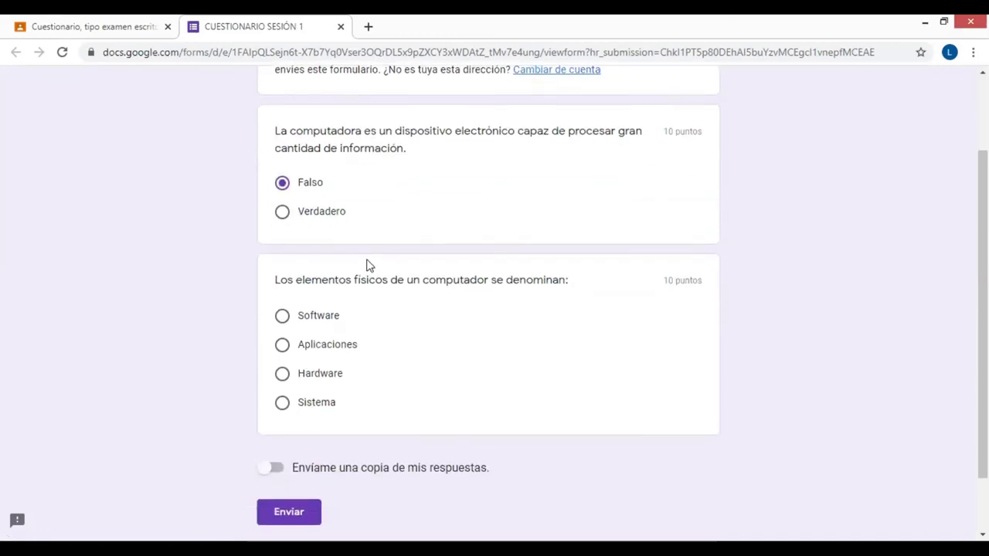
pyautogui.moveTo(664, 131); pyautogui.dragTo(700, 133)
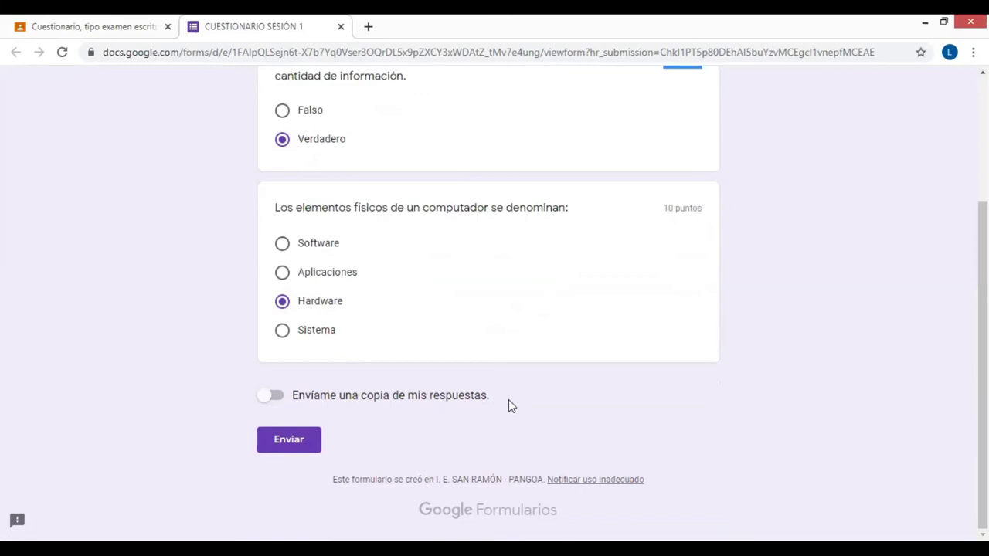
pyautogui.click(288, 441)
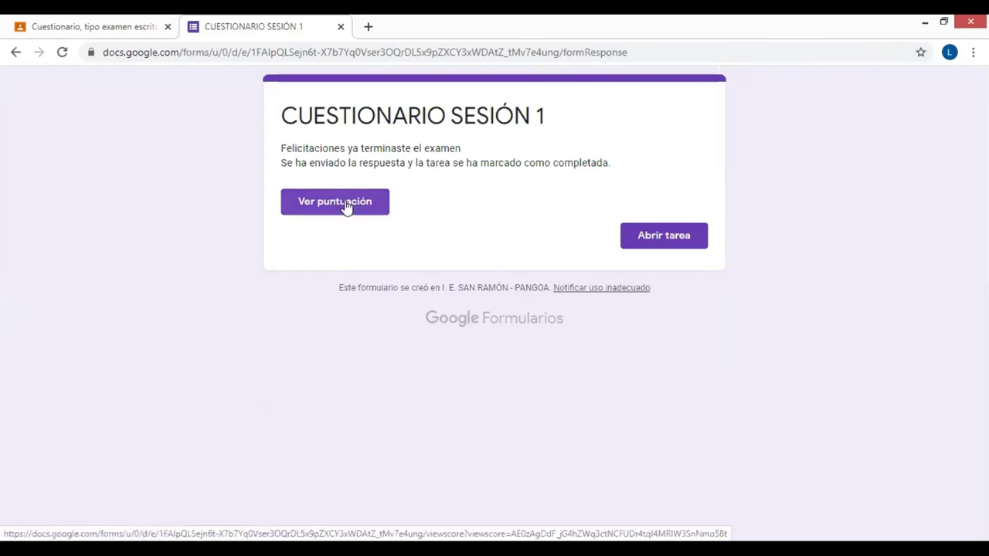
# Review the 20/20 quiz score, close both form tabs, and check the Tarea entregada status
pyautogui.click(346, 204)
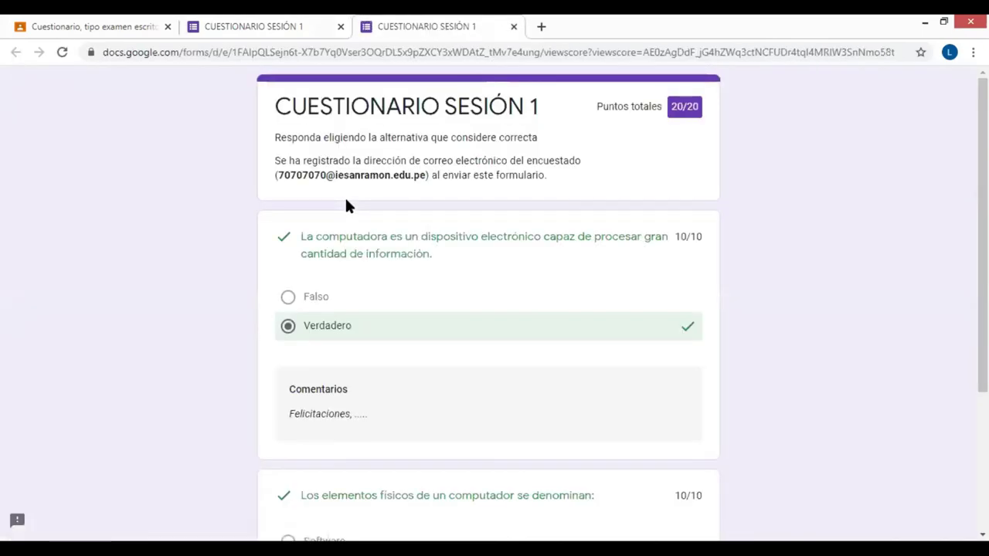
pyautogui.scroll(-2, 498, 293)
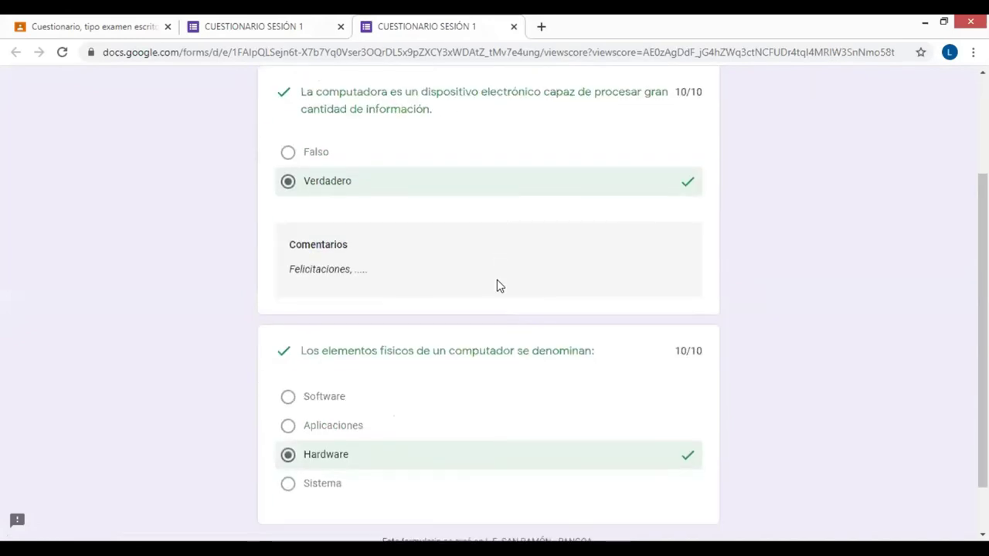
pyautogui.scroll(1, 424, 176)
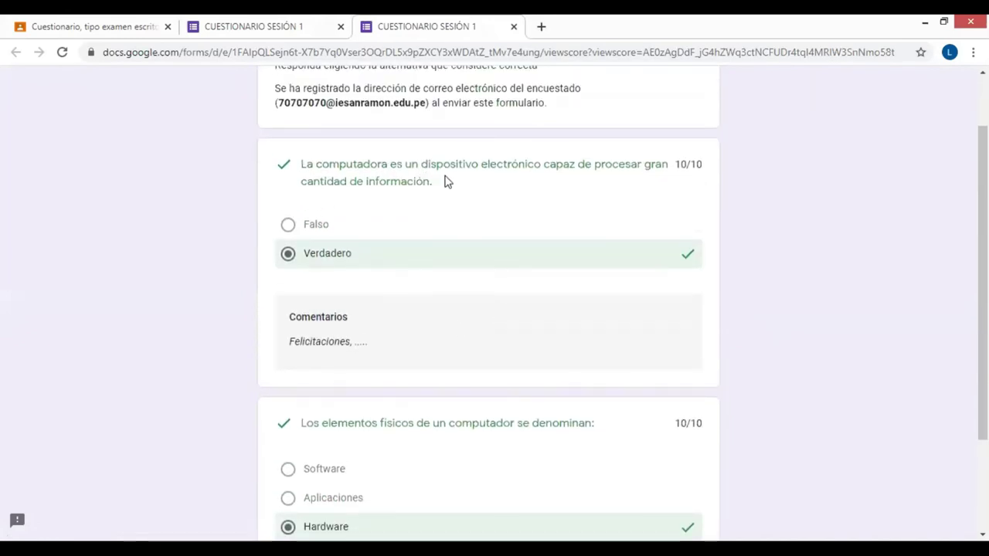
pyautogui.scroll(-1, 464, 190)
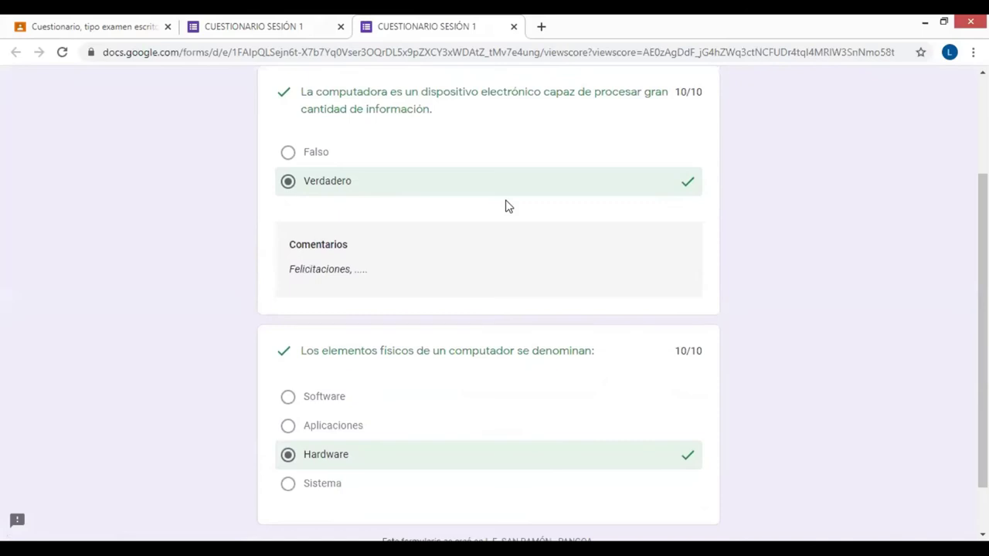
pyautogui.scroll(-1, 509, 232)
pyautogui.scroll(3, 506, 232)
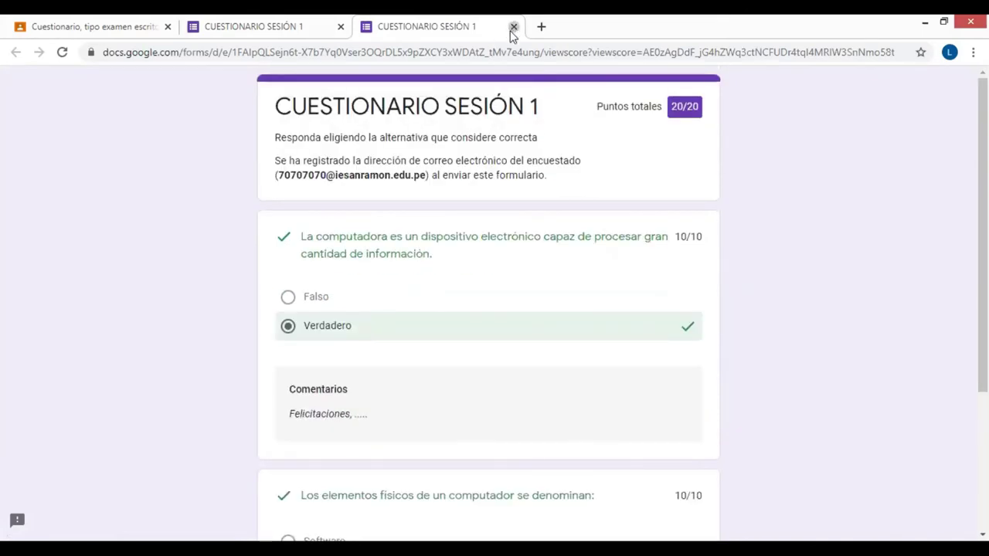
pyautogui.click(513, 27)
pyautogui.click(340, 26)
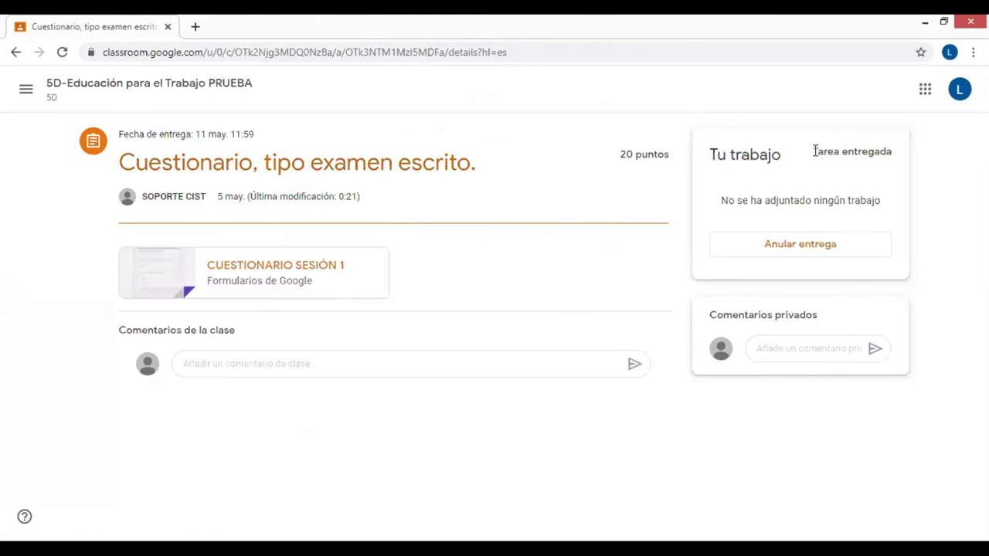
pyautogui.moveTo(815, 152); pyautogui.dragTo(896, 159)
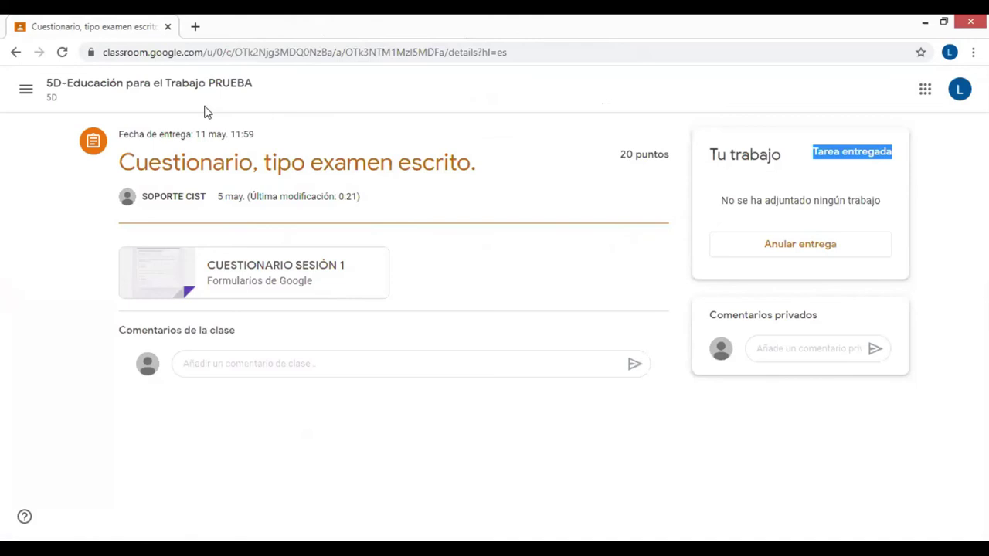
# Go to the class's Trabajo de clase list and open the Pregunta item's detail page
pyautogui.click(113, 87)
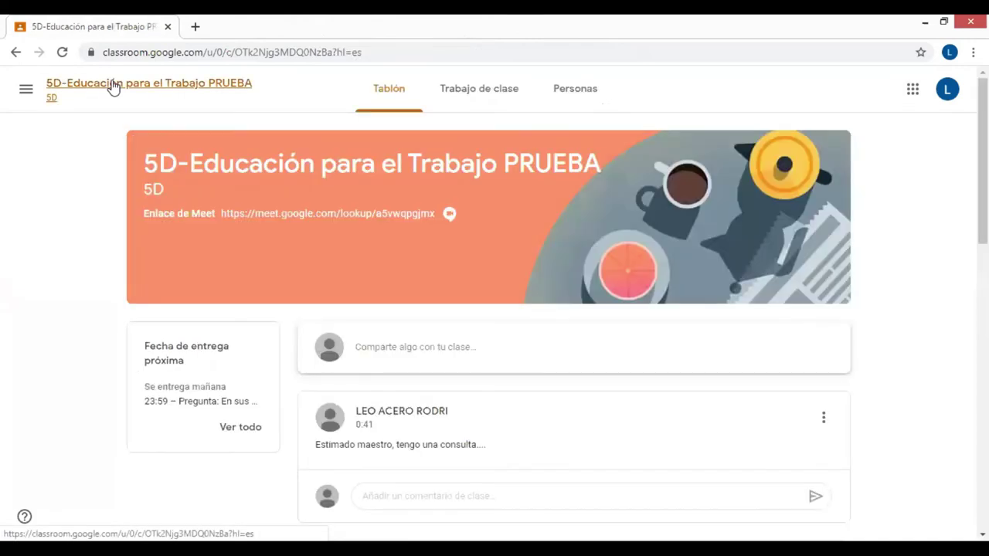
pyautogui.click(497, 99)
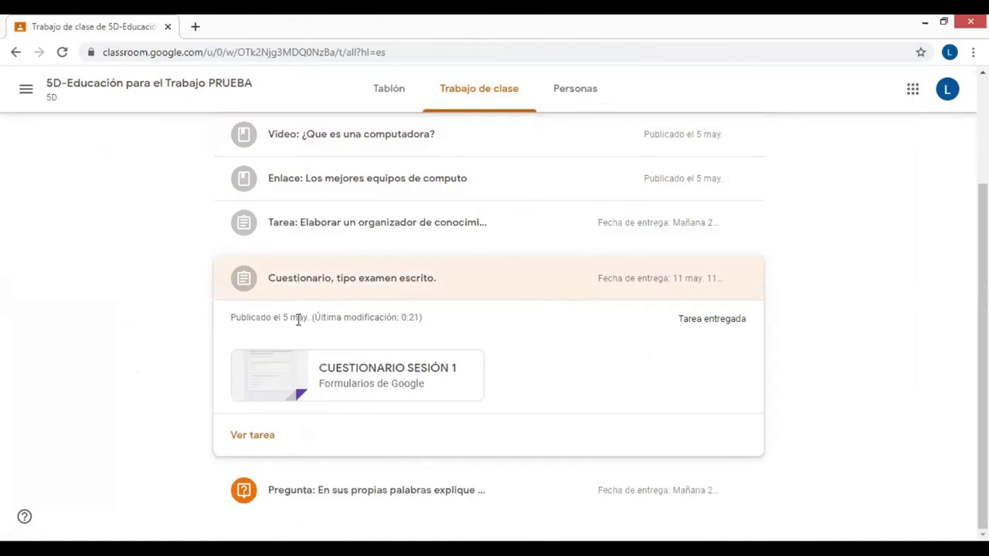
pyautogui.click(349, 282)
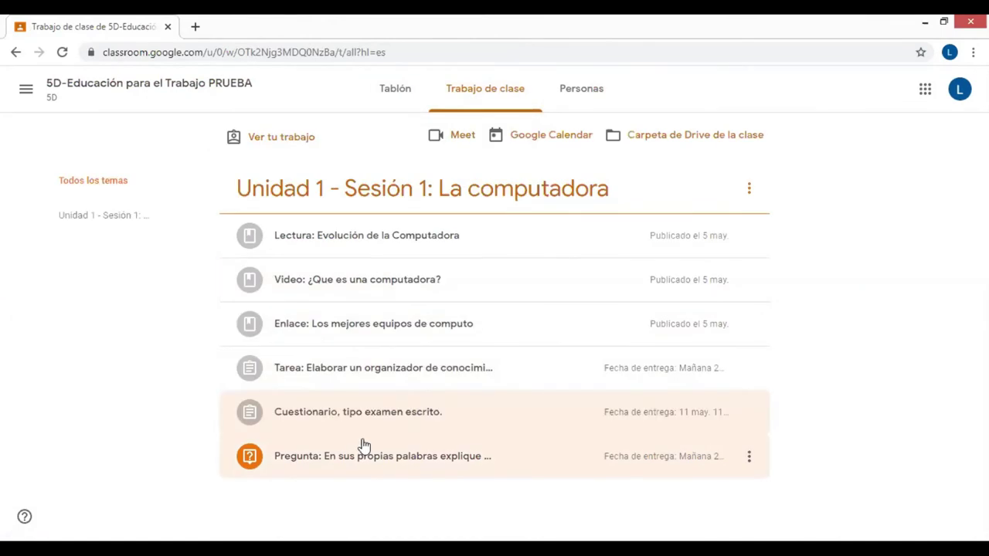
pyautogui.click(363, 448)
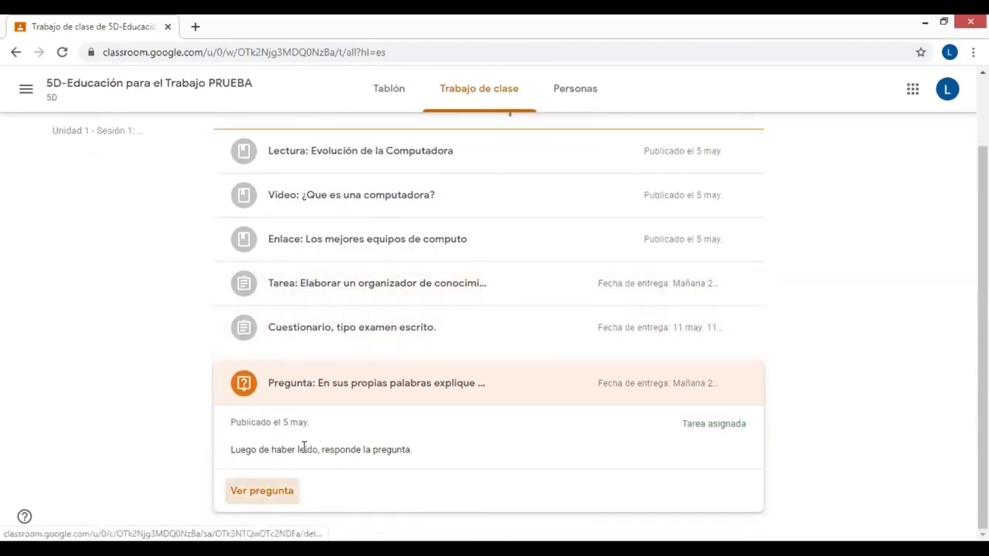
pyautogui.click(262, 490)
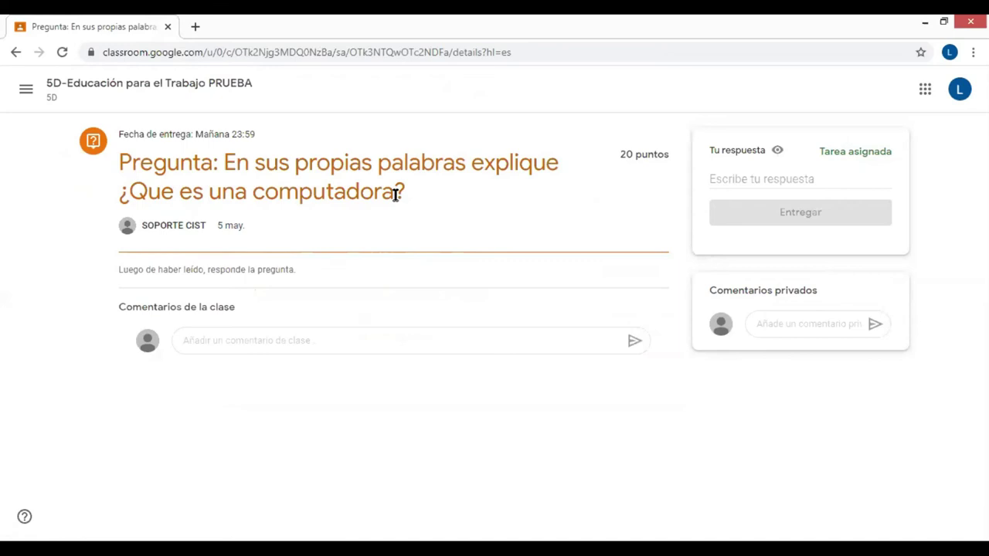
# Paste a definition of a computer as the answer, turn it in, and return to the classwork list
pyautogui.click(750, 183)
pyautogui.write('La computadora es un equipo electronico capaz de procesar informacion.....')
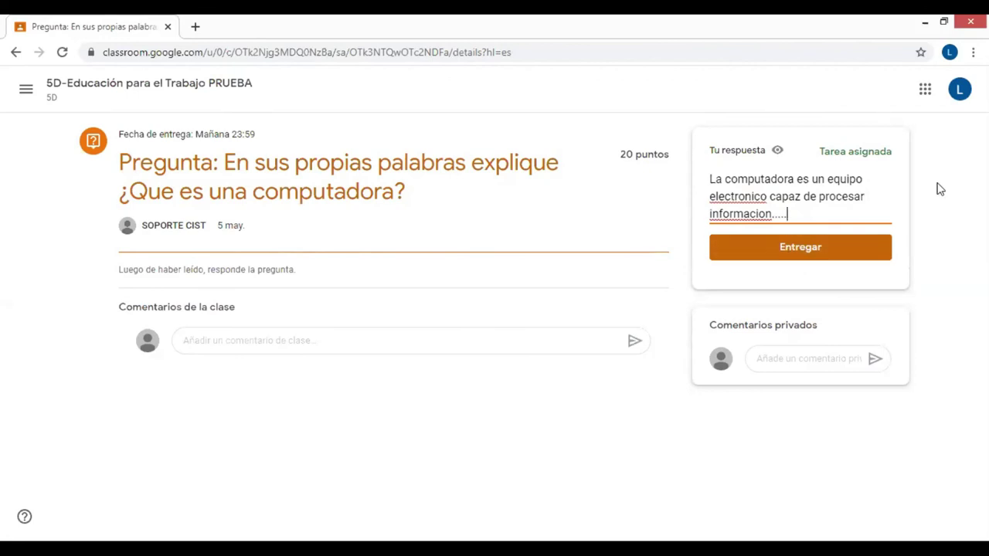
pyautogui.click(801, 250)
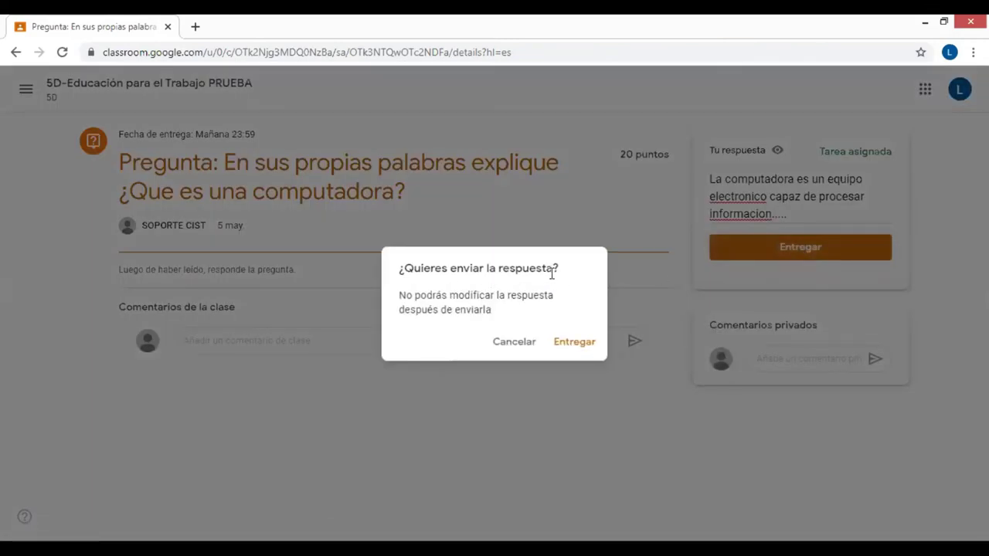
pyautogui.click(570, 345)
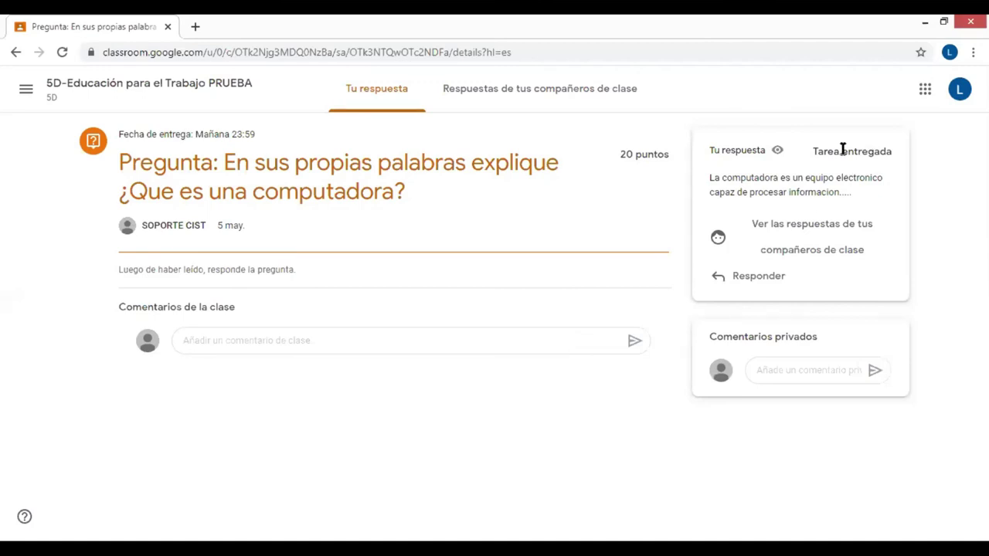
pyautogui.moveTo(814, 152); pyautogui.dragTo(902, 157)
pyautogui.hotkey('alt', 'Left')
pyautogui.click(379, 369)
# Check the turned-in status of the organizer task and the quiz in the classwork list
pyautogui.scroll(-2, 528, 335)
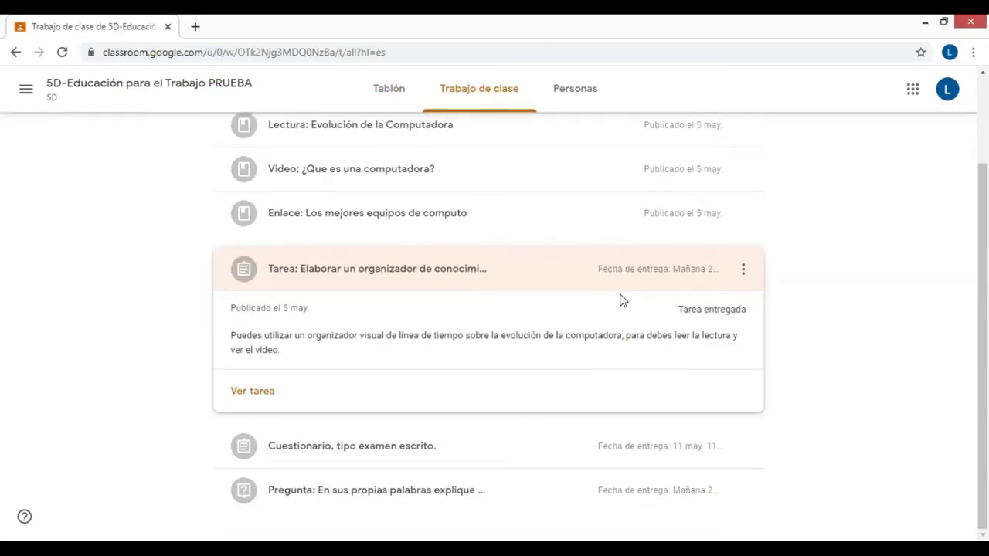
pyautogui.moveTo(679, 308); pyautogui.dragTo(748, 316)
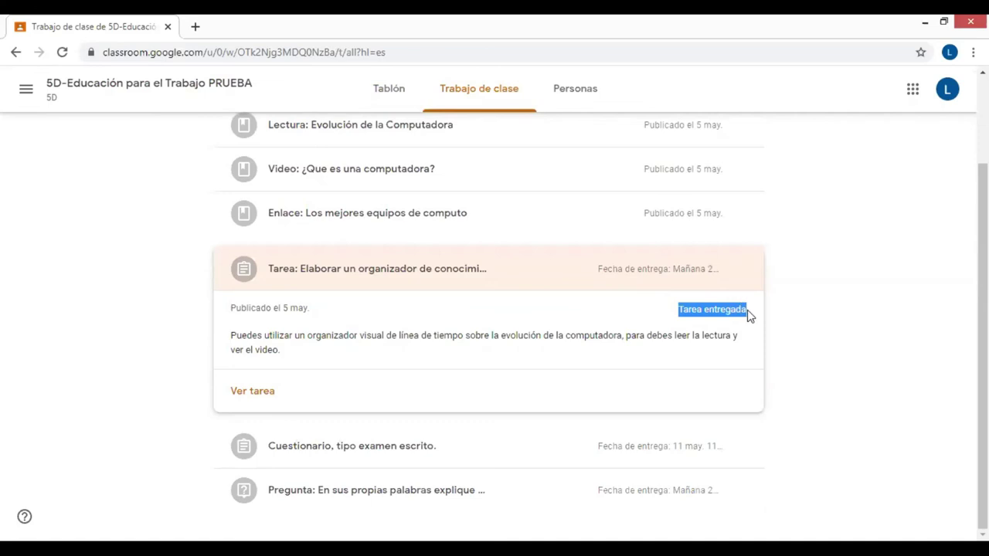
pyautogui.click(299, 279)
pyautogui.click(364, 424)
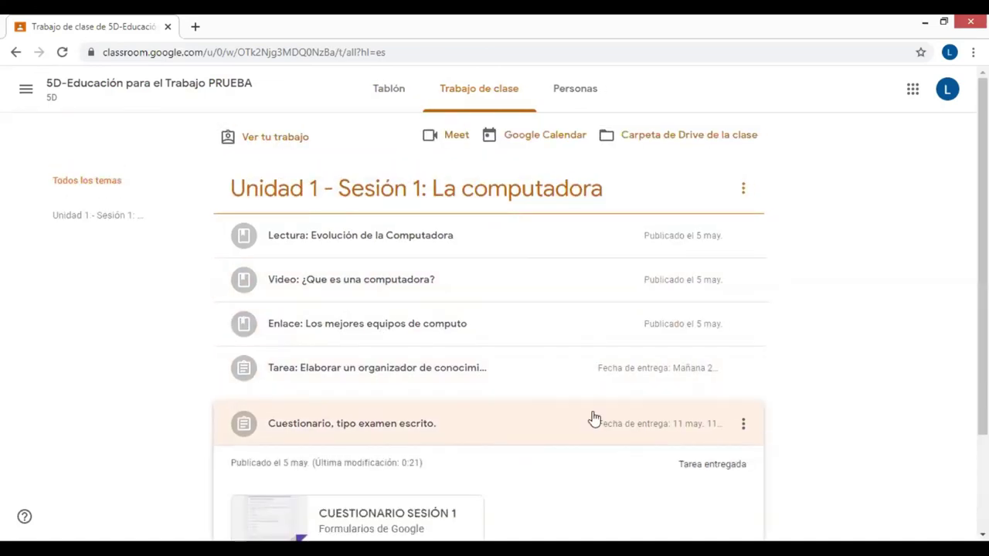
pyautogui.moveTo(679, 463); pyautogui.dragTo(746, 464)
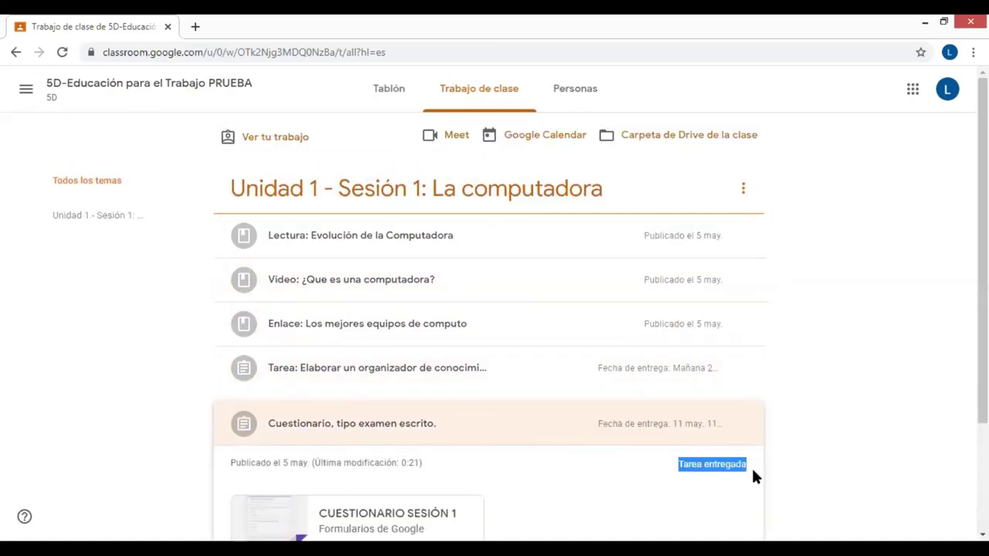
pyautogui.click(333, 431)
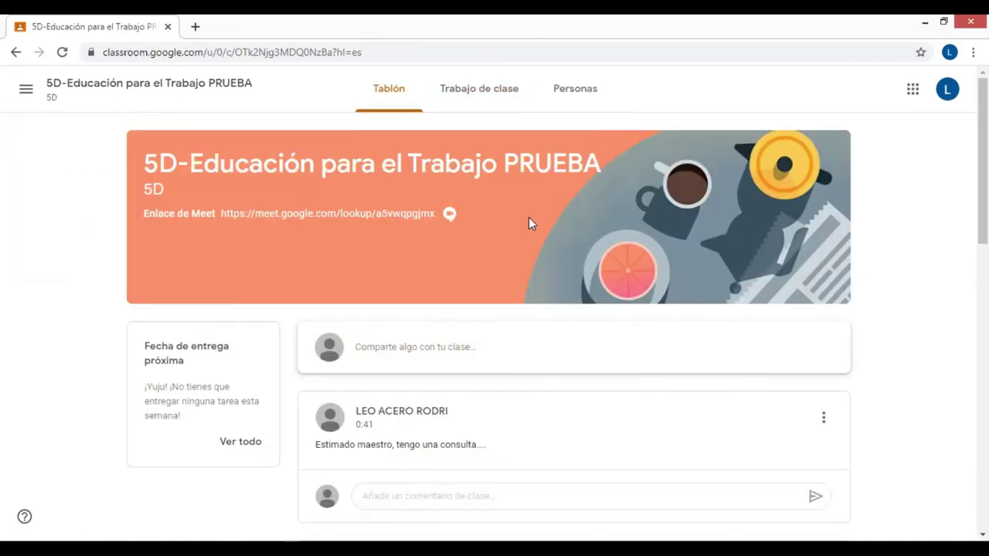
pyautogui.click(488, 93)
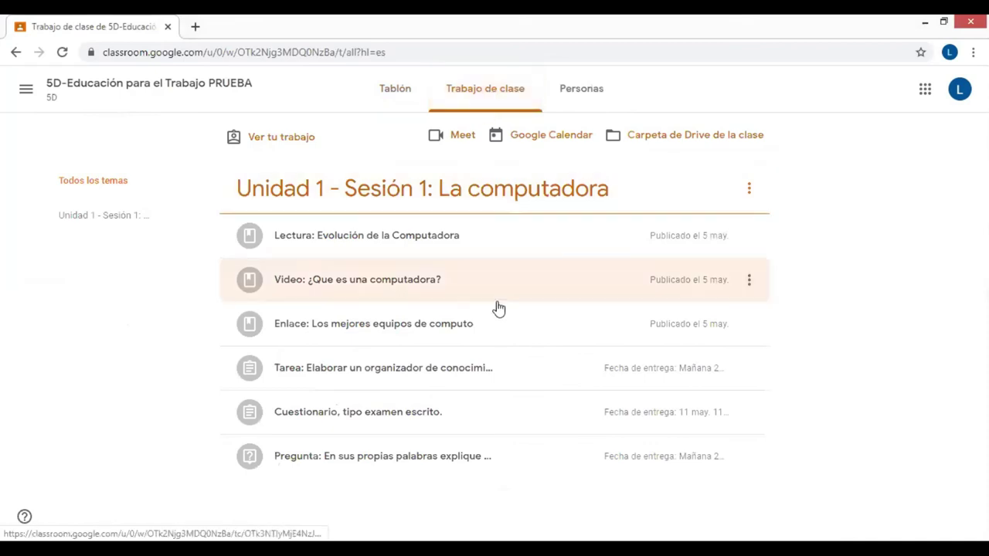
# Open the organizer task to view its 18/20 grade, then return to the class stream
pyautogui.click(328, 370)
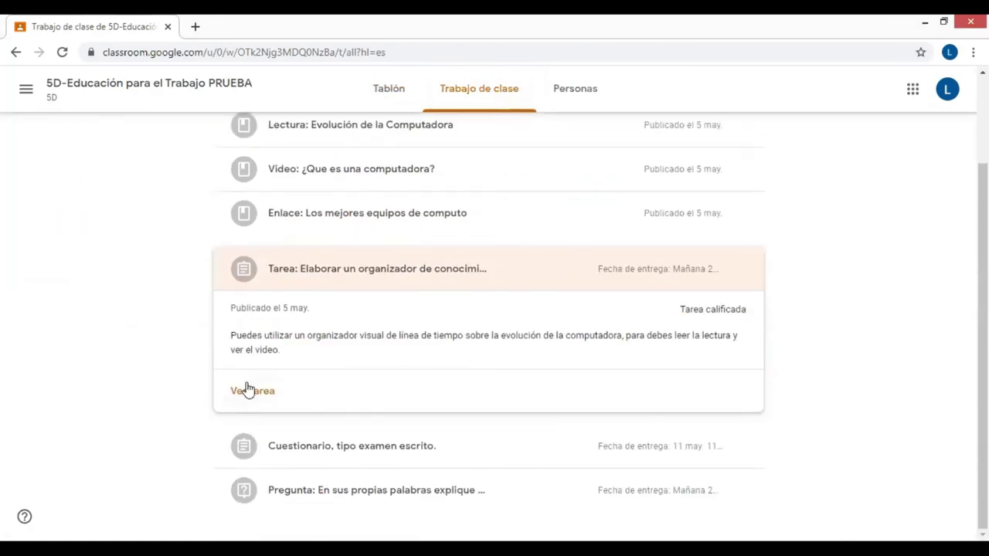
pyautogui.click(246, 391)
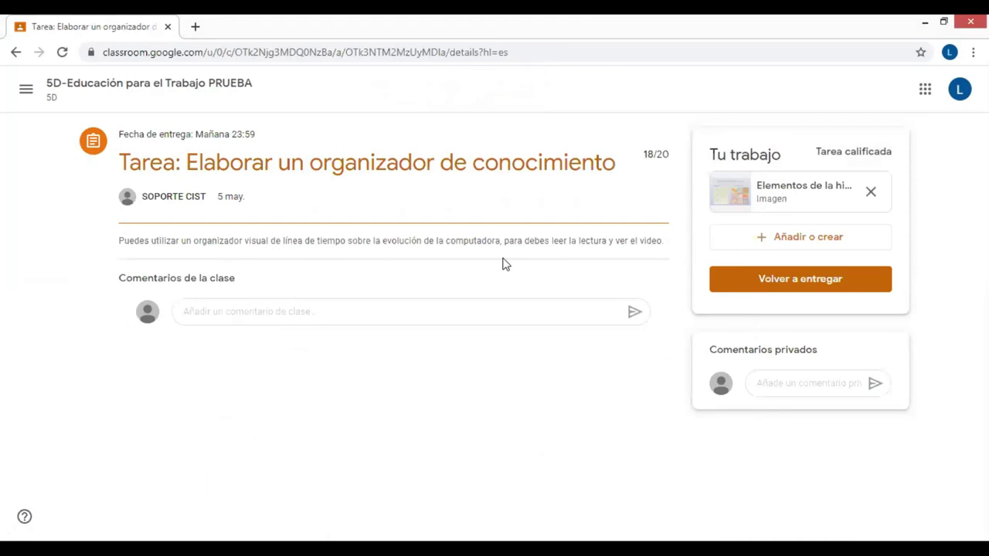
pyautogui.doubleClick(646, 154)
pyautogui.click(646, 154)
pyautogui.click(649, 154)
pyautogui.moveTo(669, 155); pyautogui.dragTo(642, 154)
pyautogui.click(178, 86)
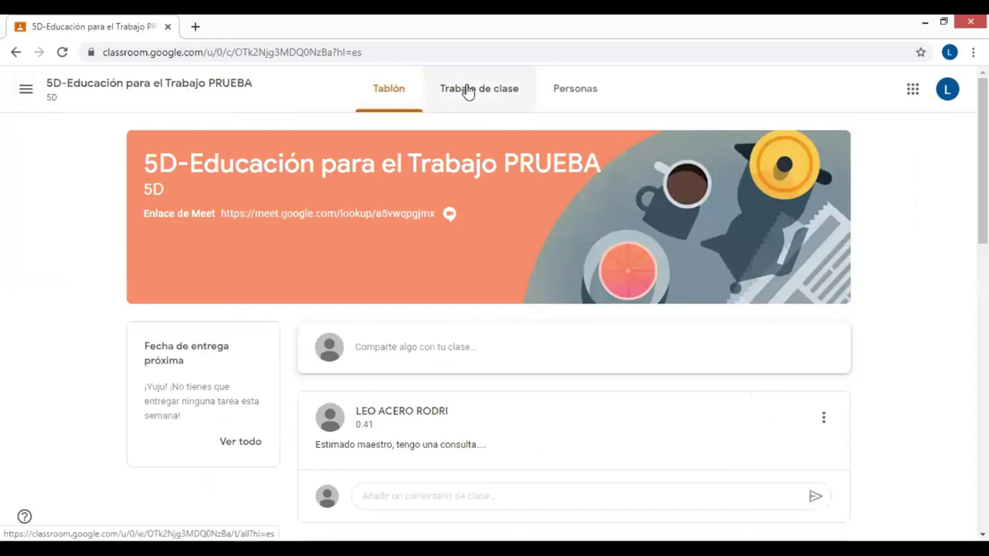
pyautogui.click(468, 90)
pyautogui.click(343, 454)
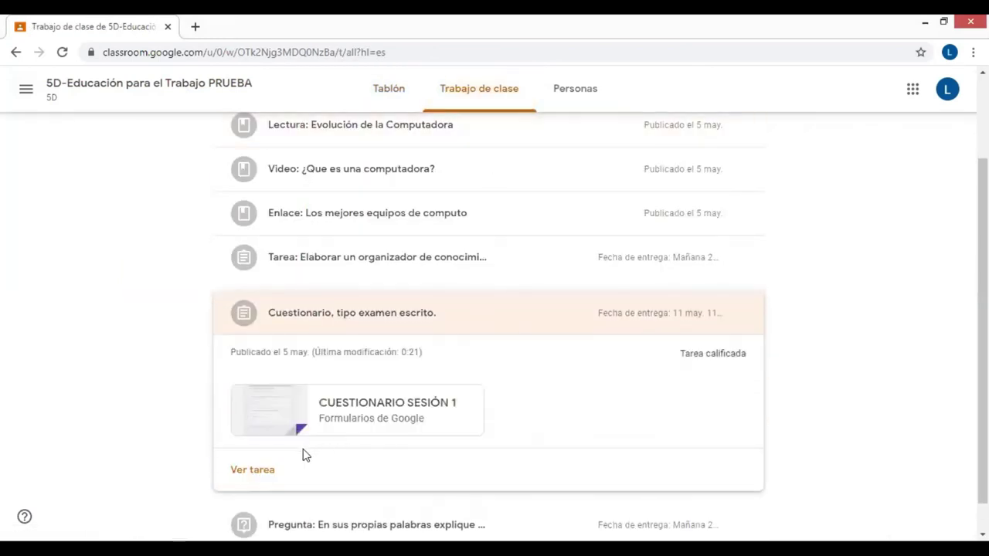
pyautogui.click(253, 468)
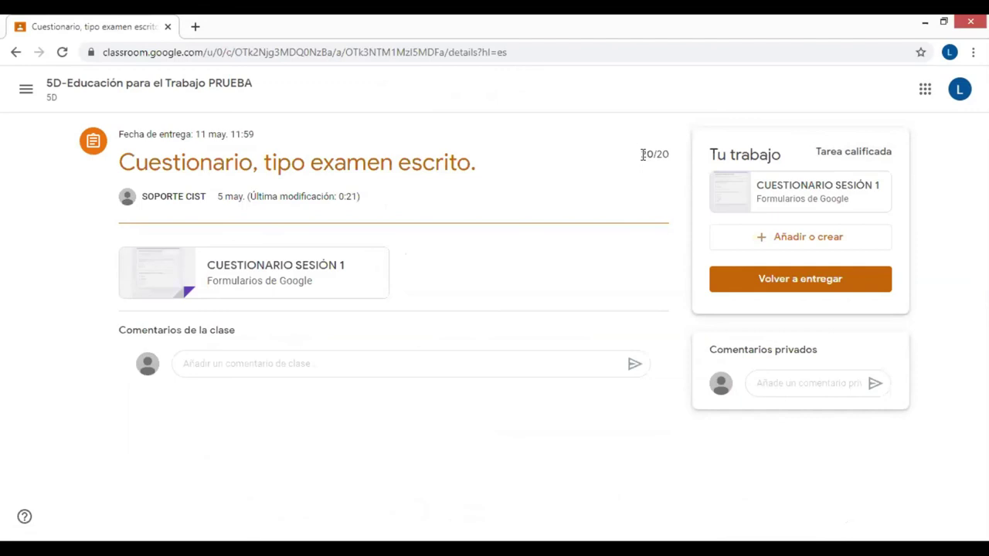
pyautogui.moveTo(641, 155); pyautogui.dragTo(668, 156)
pyautogui.click(203, 84)
pyautogui.scroll(-2, 379, 309)
pyautogui.scroll(2, 385, 259)
pyautogui.click(483, 92)
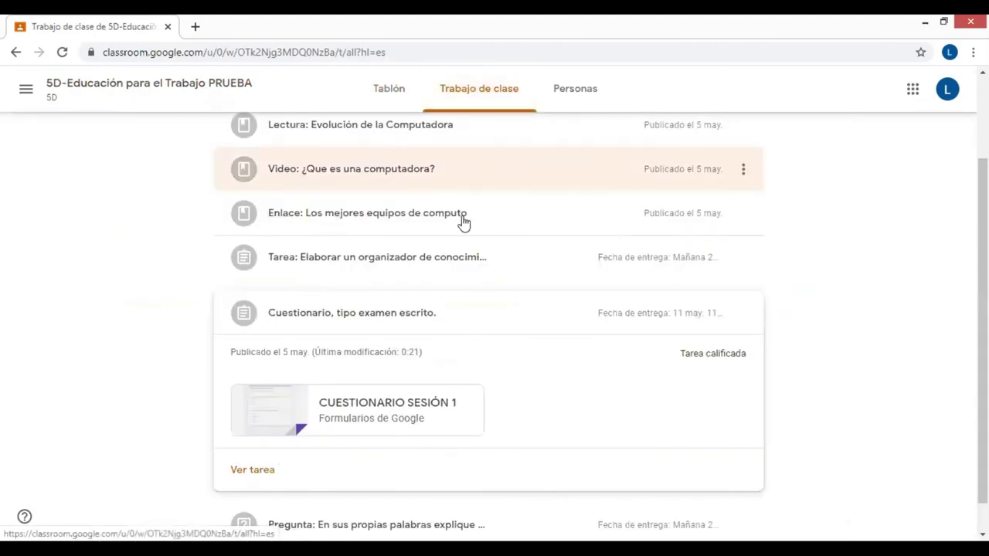
pyautogui.click(340, 475)
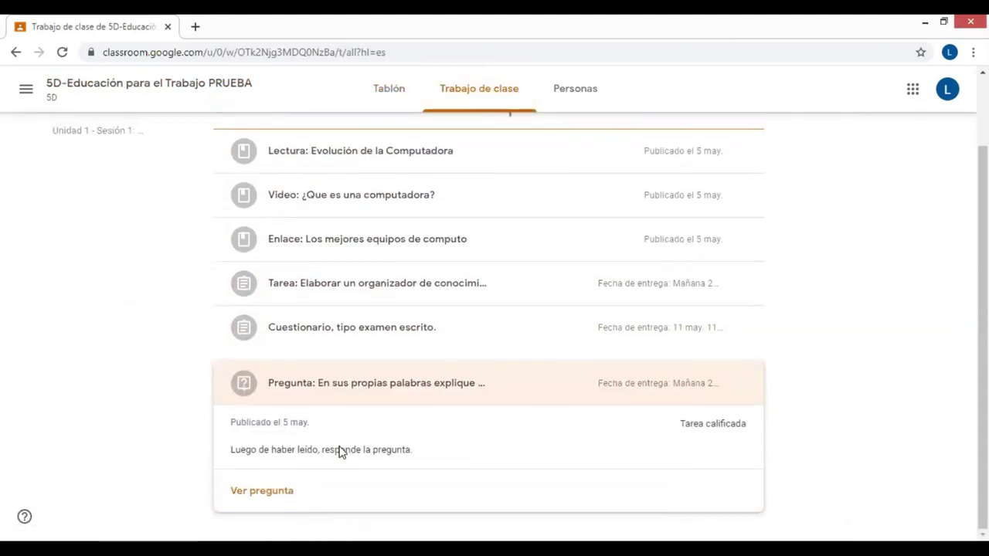
pyautogui.click(340, 452)
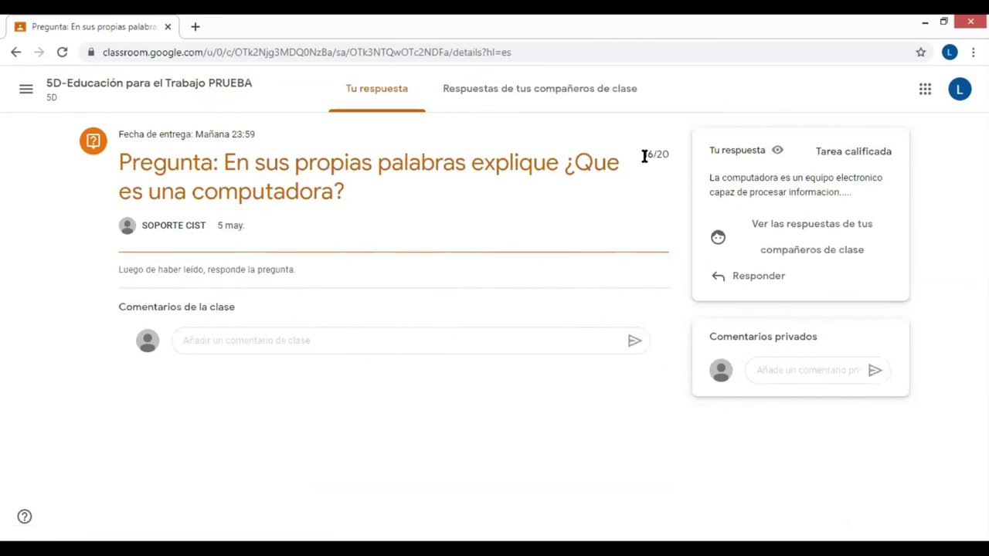
pyautogui.moveTo(658, 155); pyautogui.dragTo(671, 157)
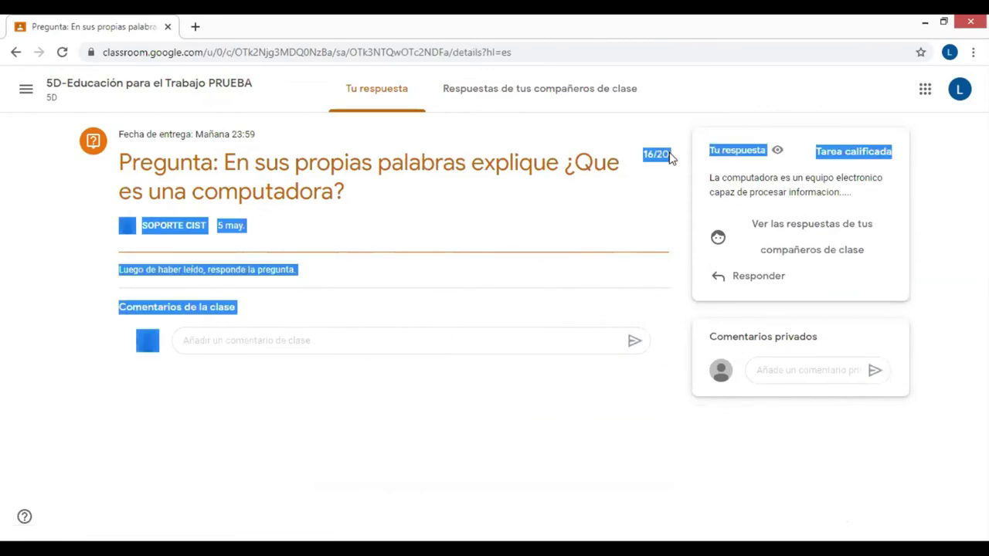
pyautogui.click(669, 153)
pyautogui.click(147, 84)
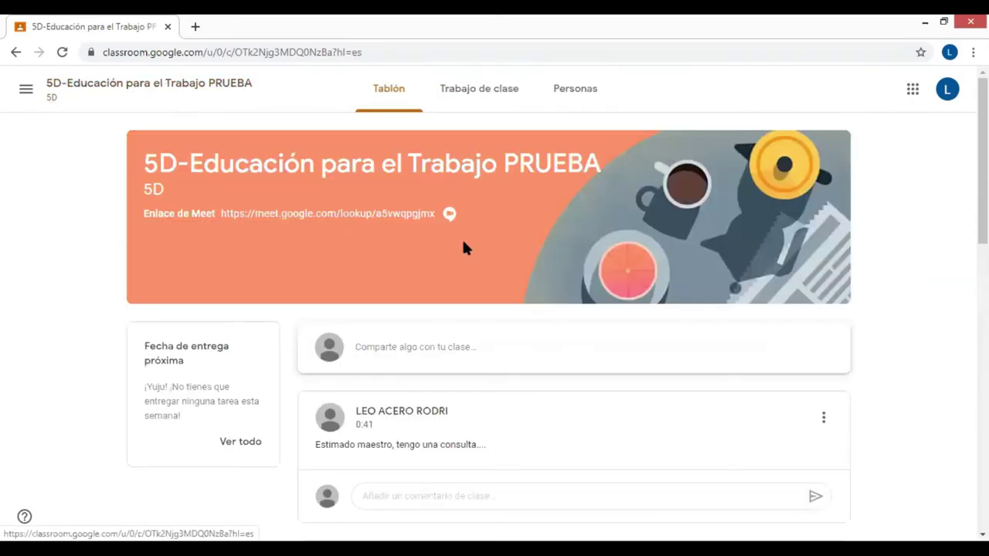
pyautogui.scroll(-6, 581, 329)
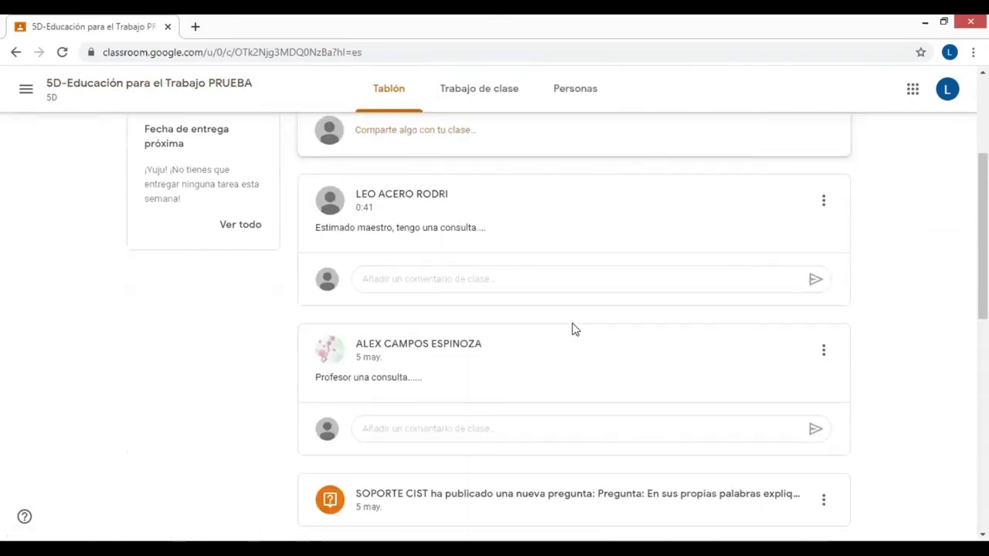
pyautogui.scroll(6, 572, 331)
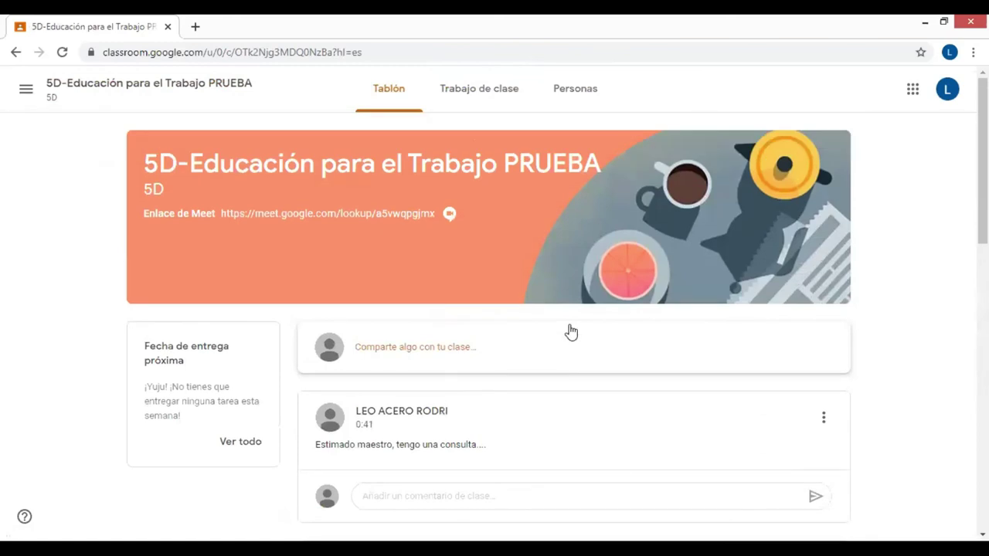